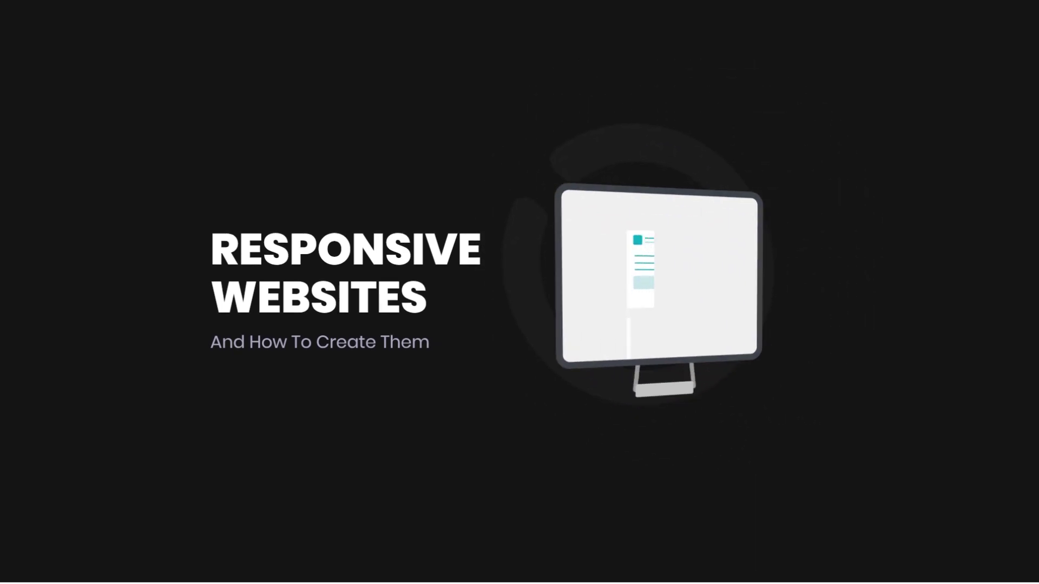
# - Scroll down the finished Responsive Websites hero page to preview its device animation
pyautogui.scroll(-3, 520, 292)
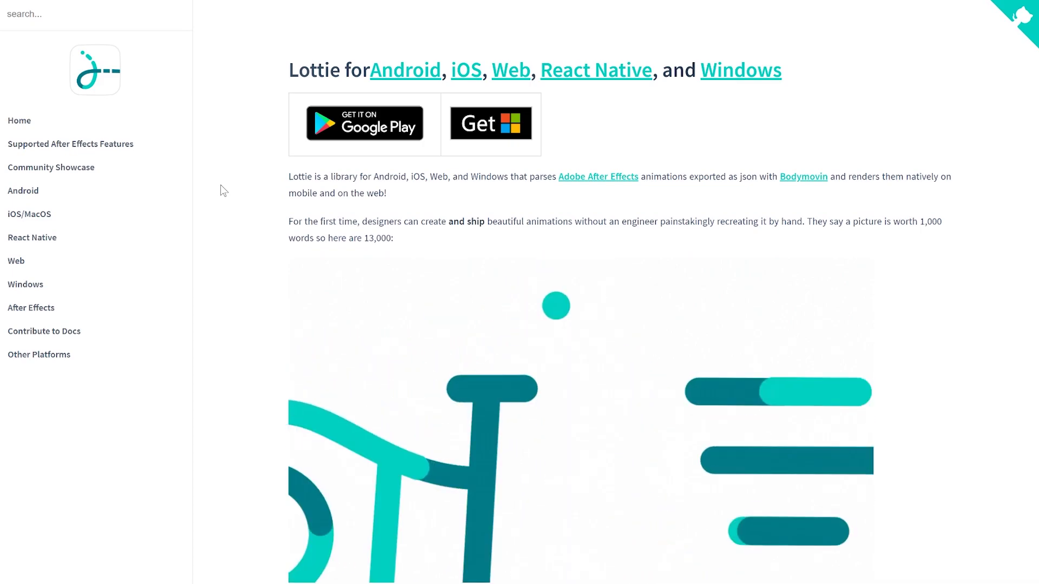
# - Scroll down through the Lottie docs' showcase and text sections, then back up
pyautogui.scroll(-4, 244, 205)
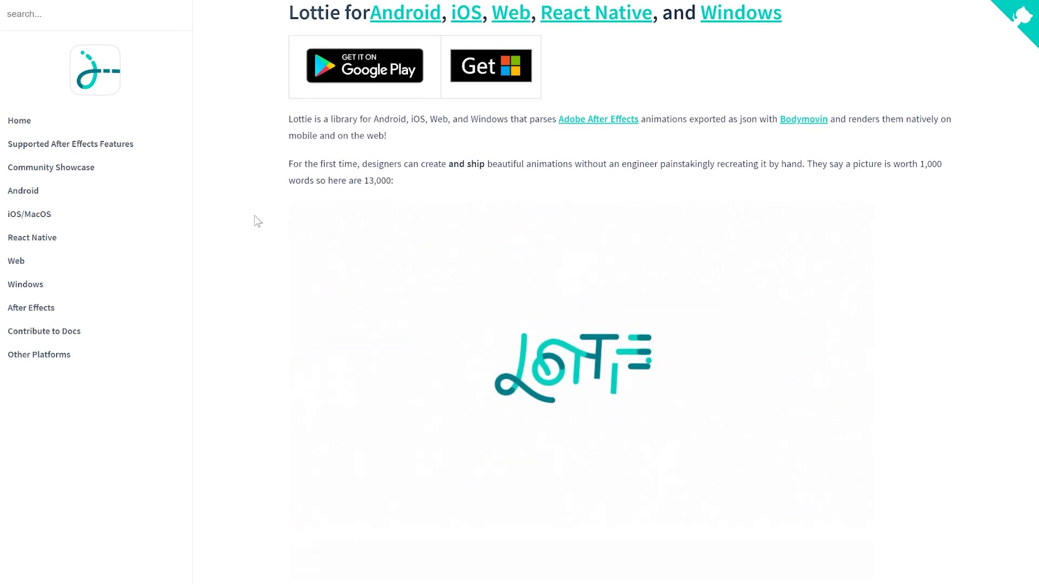
pyautogui.scroll(-6, 252, 211)
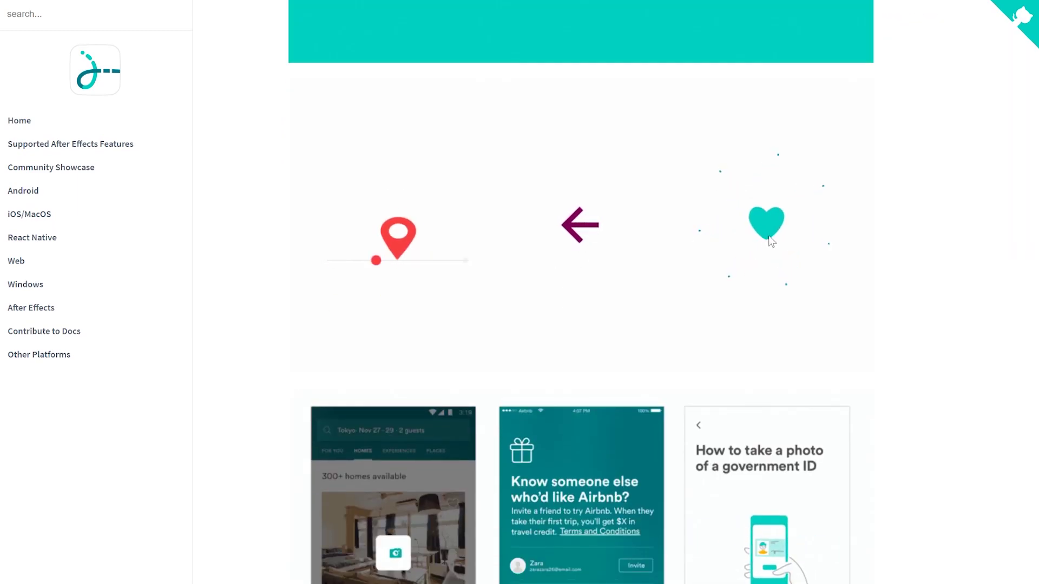
pyautogui.scroll(-6, 281, 216)
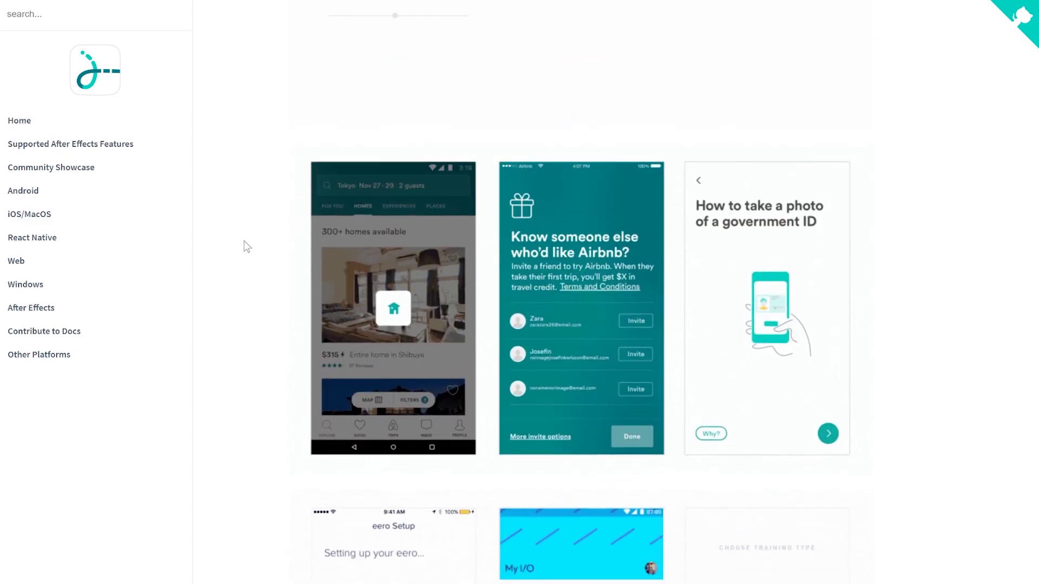
pyautogui.scroll(-7, 247, 246)
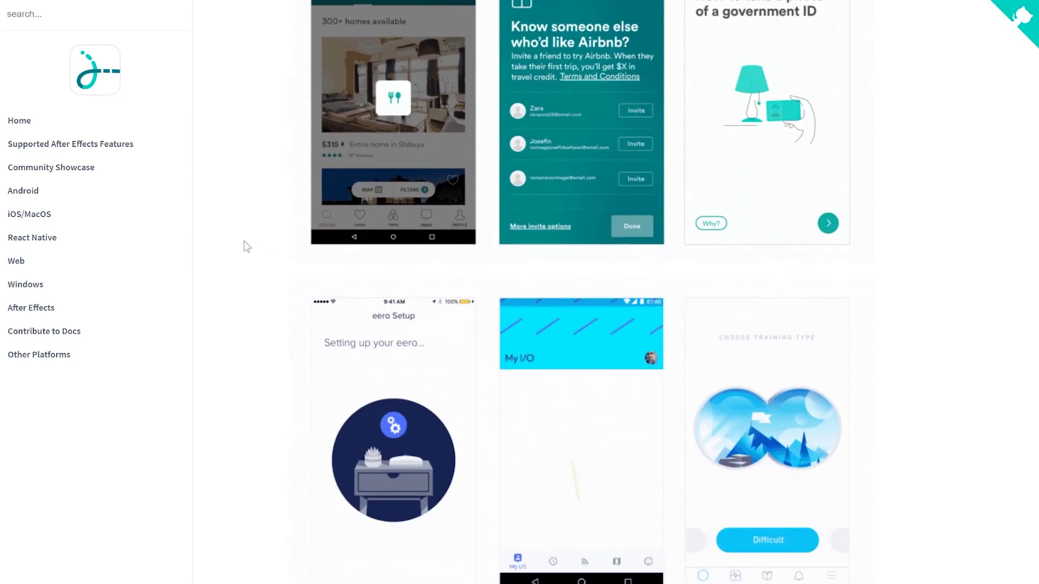
pyautogui.scroll(-1, 247, 246)
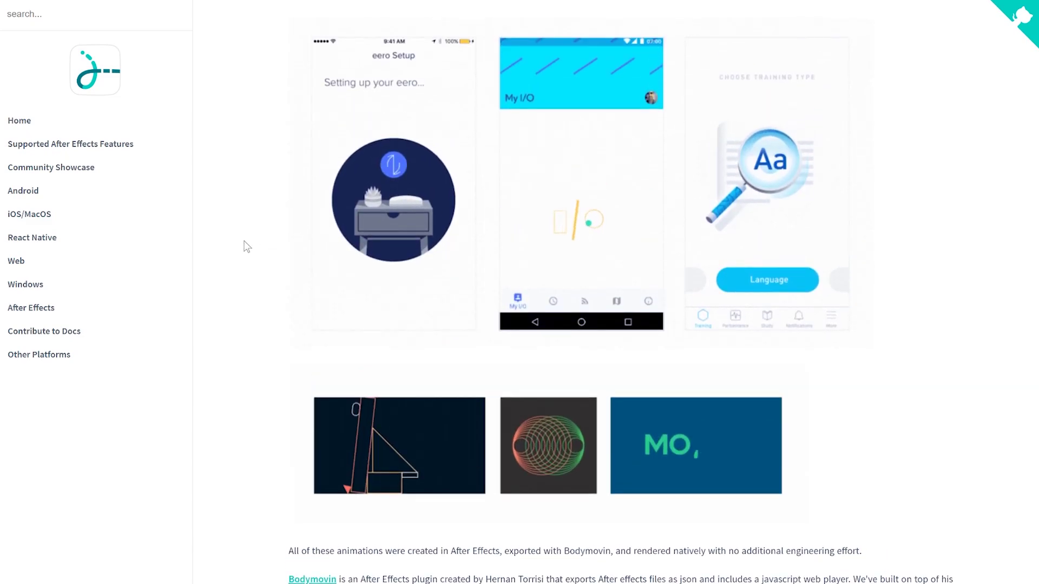
pyautogui.scroll(-7, 247, 246)
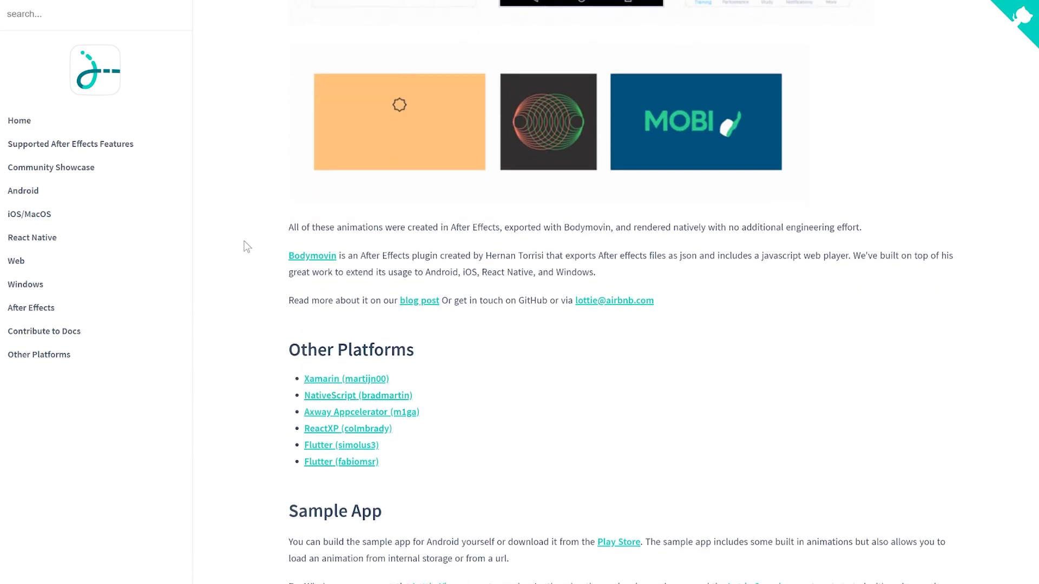
pyautogui.scroll(-6, 247, 246)
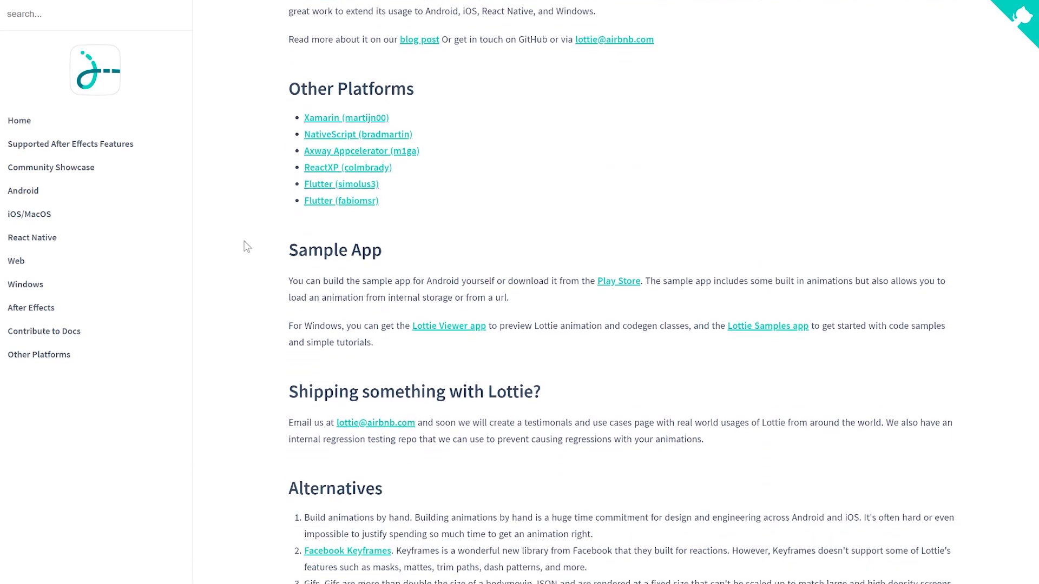
pyautogui.scroll(-6, 247, 246)
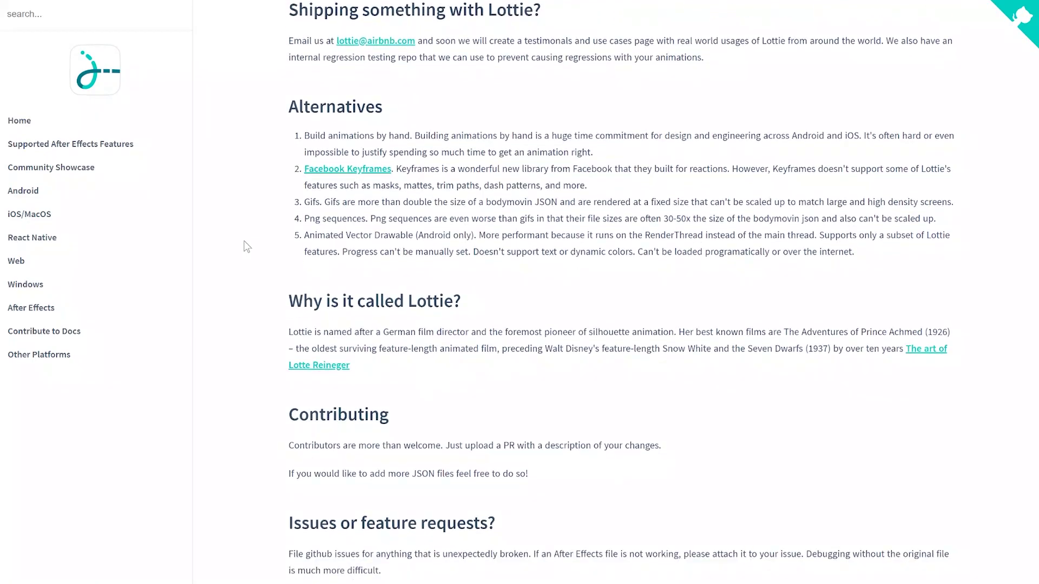
pyautogui.scroll(-8, 247, 246)
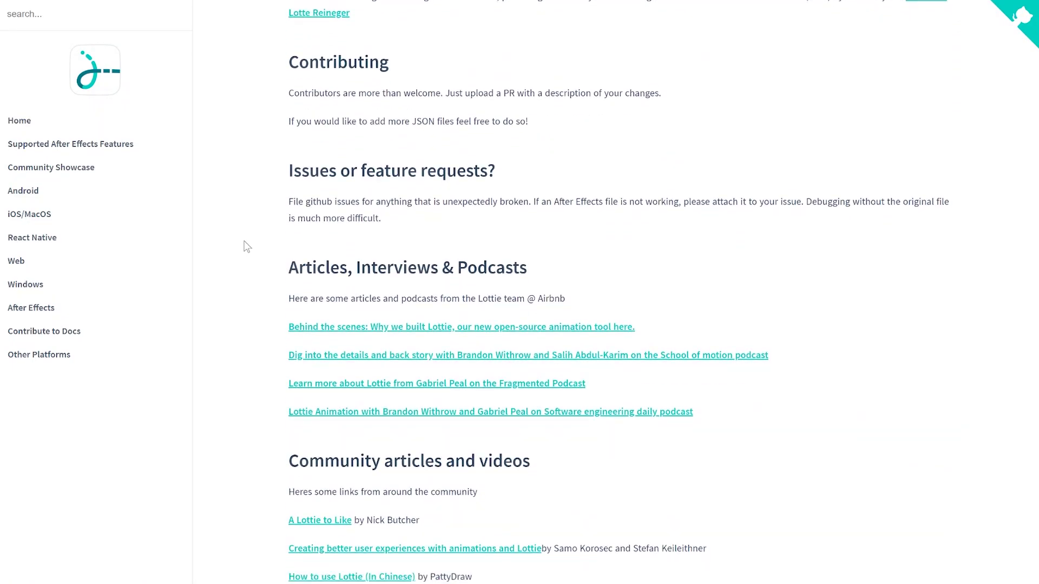
pyautogui.scroll(20, 247, 246)
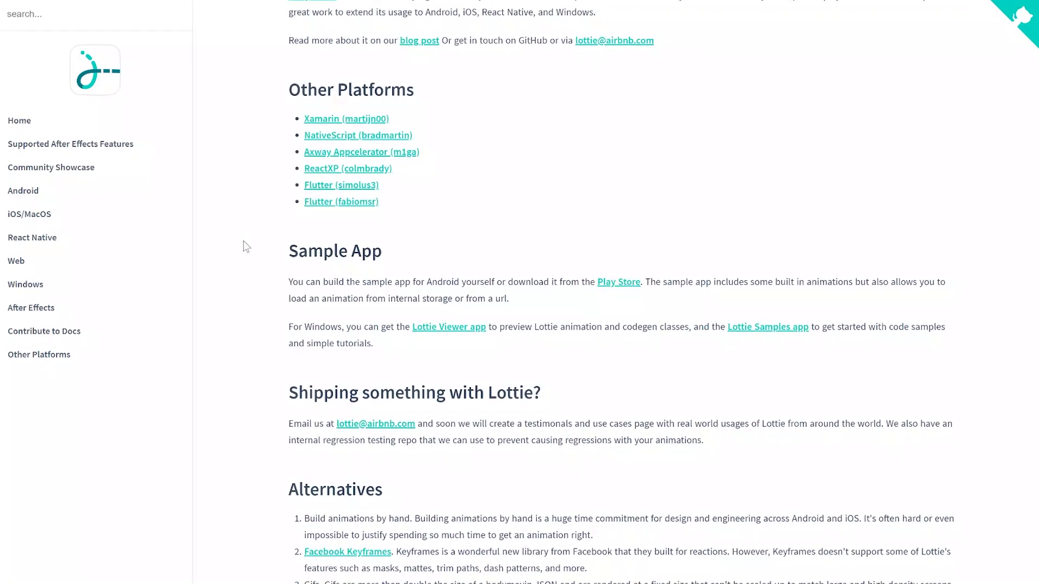
pyautogui.scroll(5, 247, 247)
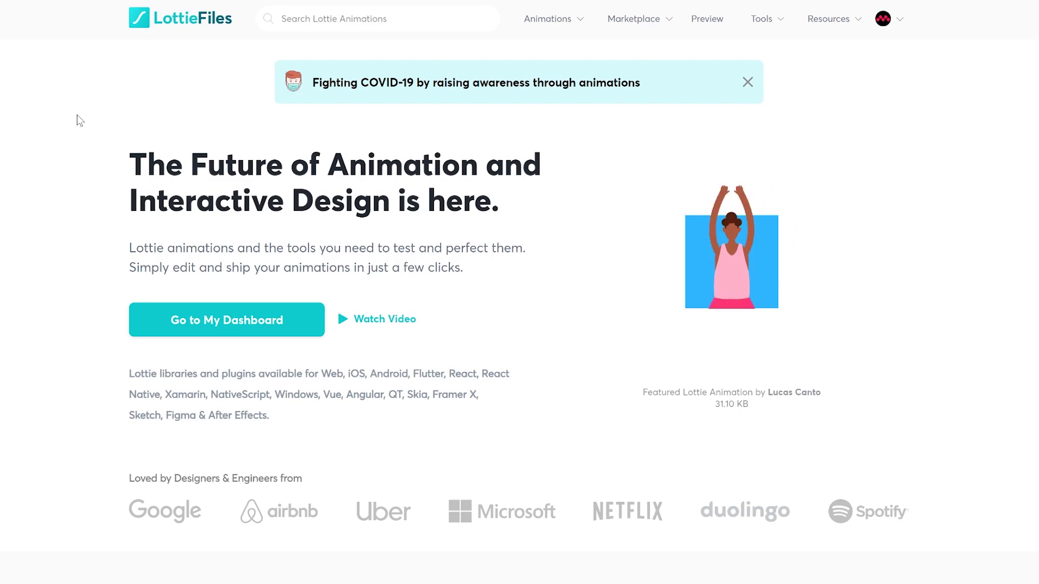
# - Dismiss the COVID-19 awareness banner at the top of LottieFiles
pyautogui.click(748, 82)
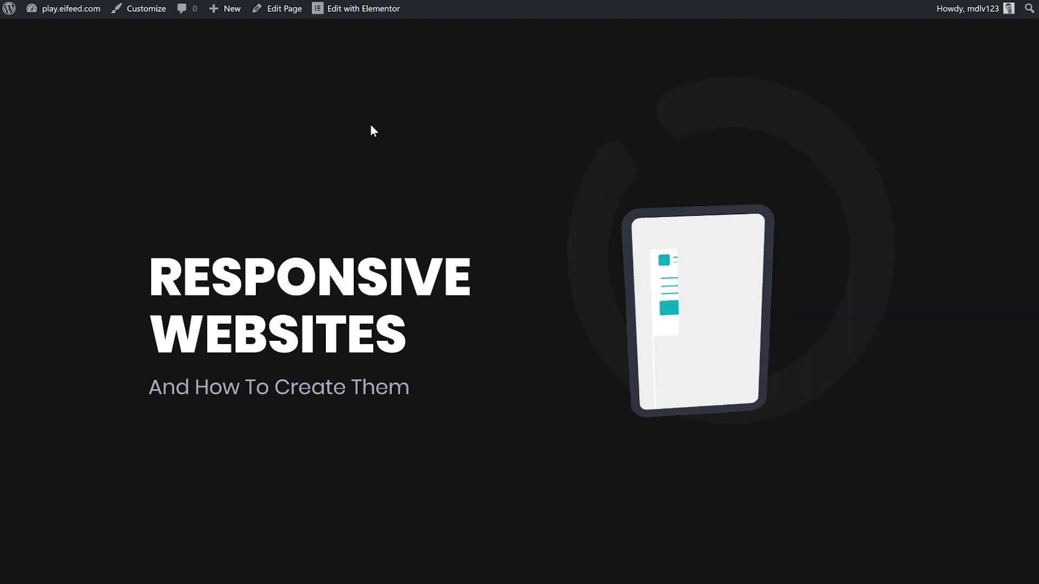
# - Scroll the live Responsive Websites page up and down to watch the device animation react
pyautogui.scroll(-3, 355, 135)
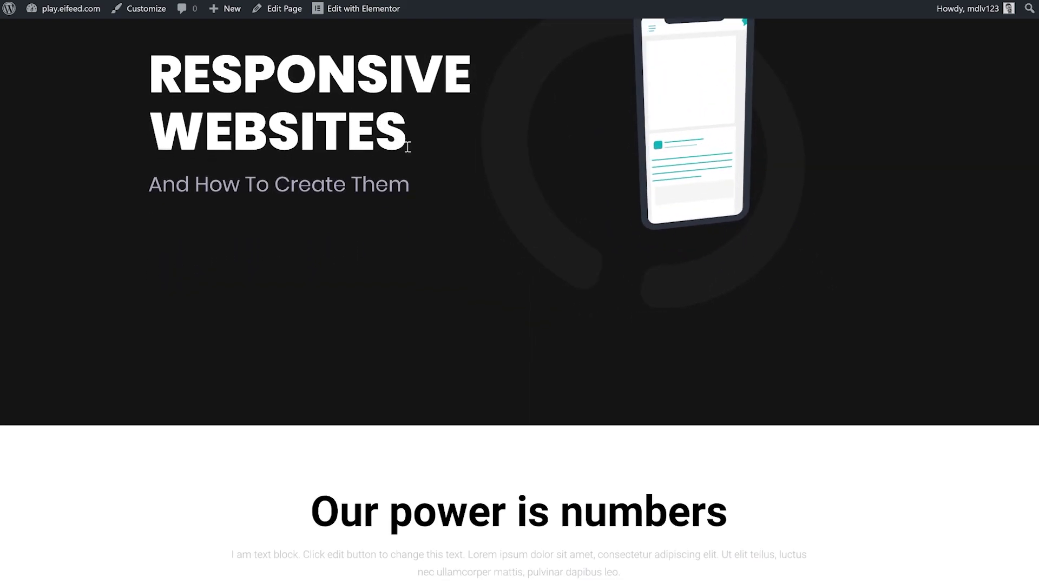
pyautogui.scroll(3, 413, 148)
pyautogui.scroll(1, 414, 154)
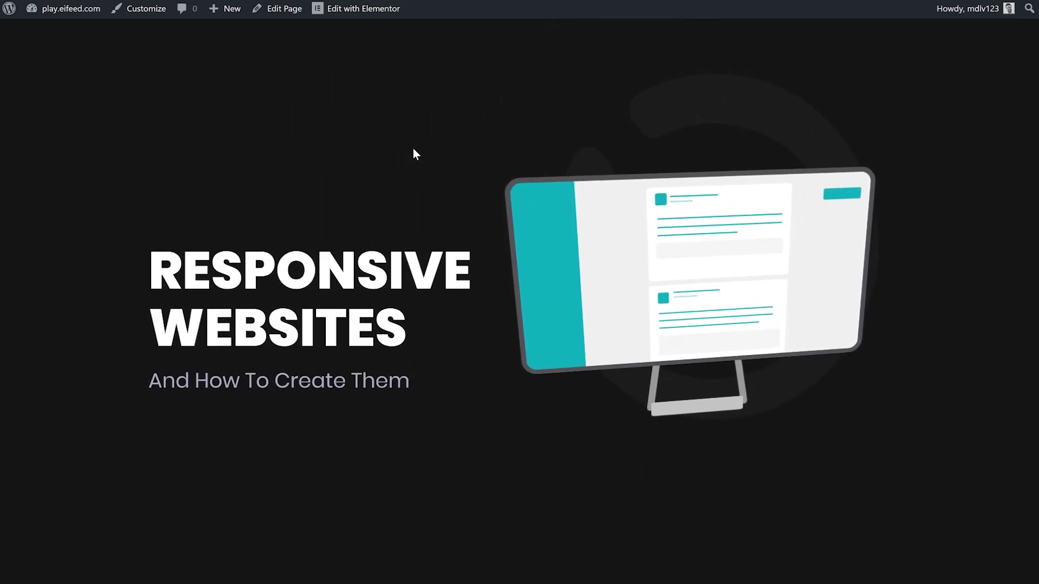
pyautogui.scroll(-1, 936, 338)
pyautogui.scroll(-5, 938, 344)
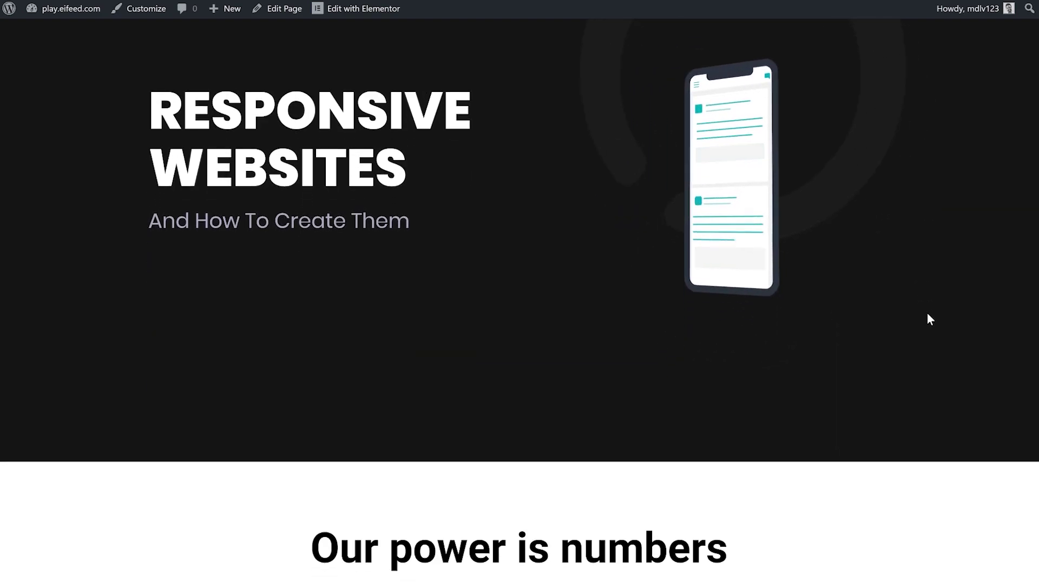
pyautogui.scroll(6, 863, 208)
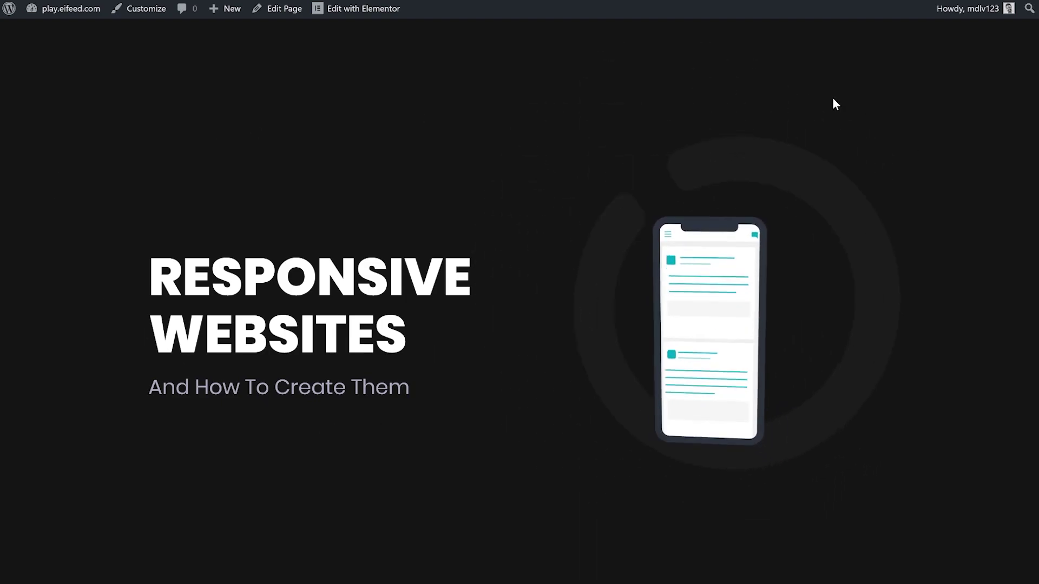
pyautogui.scroll(-4, 928, 162)
pyautogui.scroll(4, 927, 163)
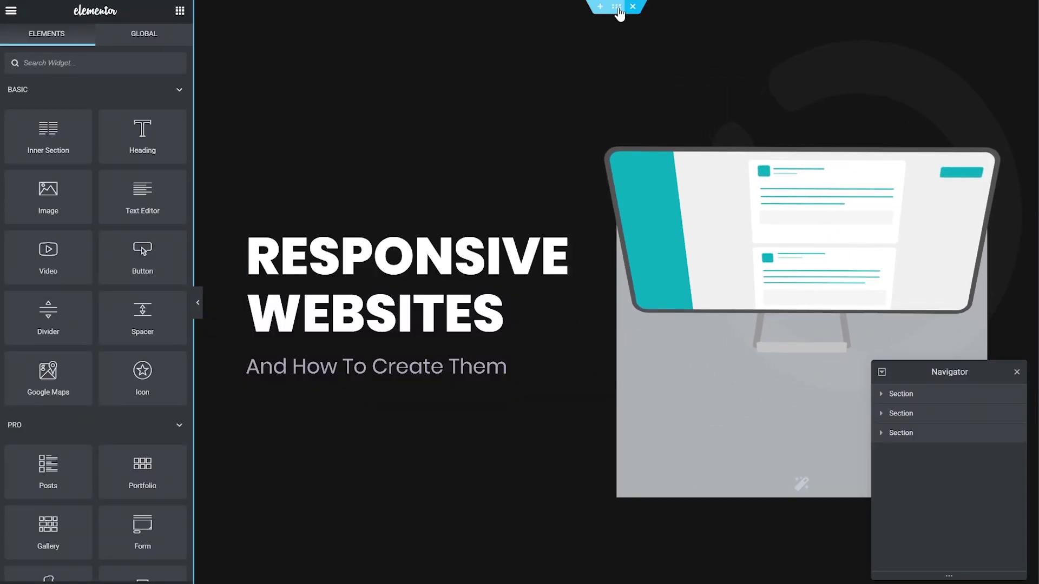
# - Select the hero section and bring up its Lottie widget's settings
pyautogui.click(616, 6)
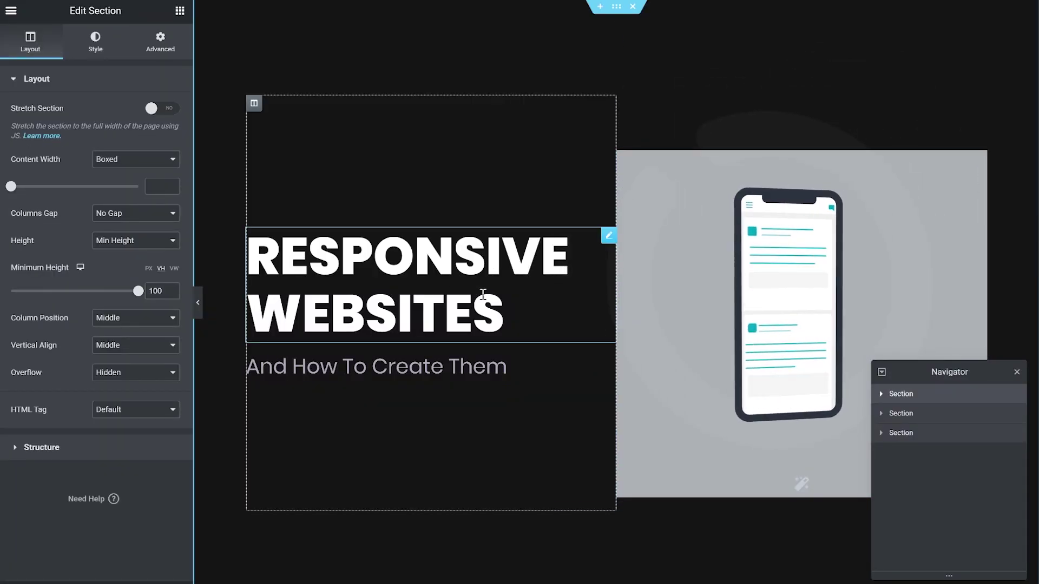
pyautogui.click(674, 187)
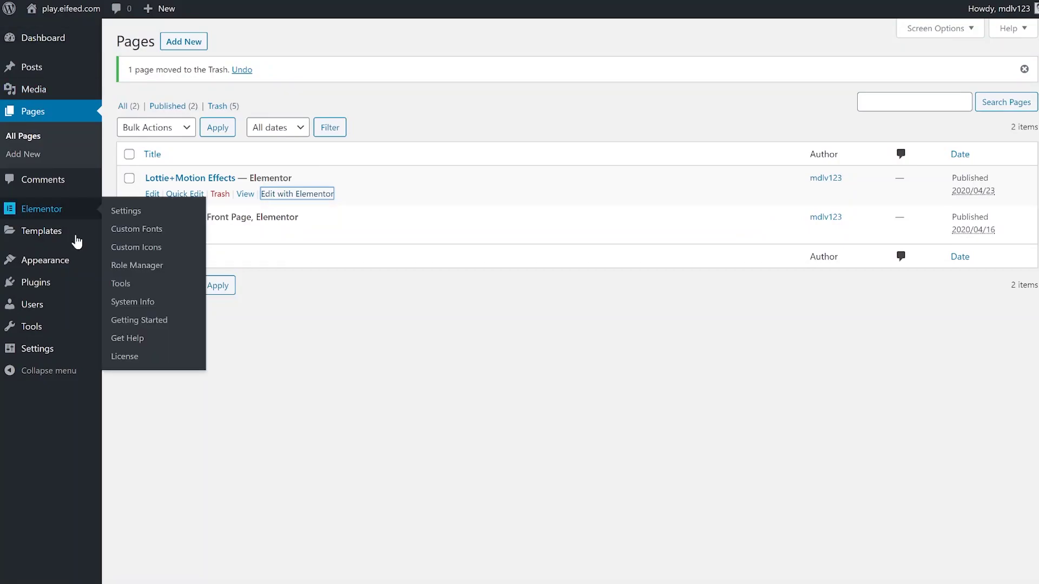
# - Find the Animentor – Lottie & Bodymovin for Elementor plugin under Plugins > Add New, already active
pyautogui.moveTo(29, 292)
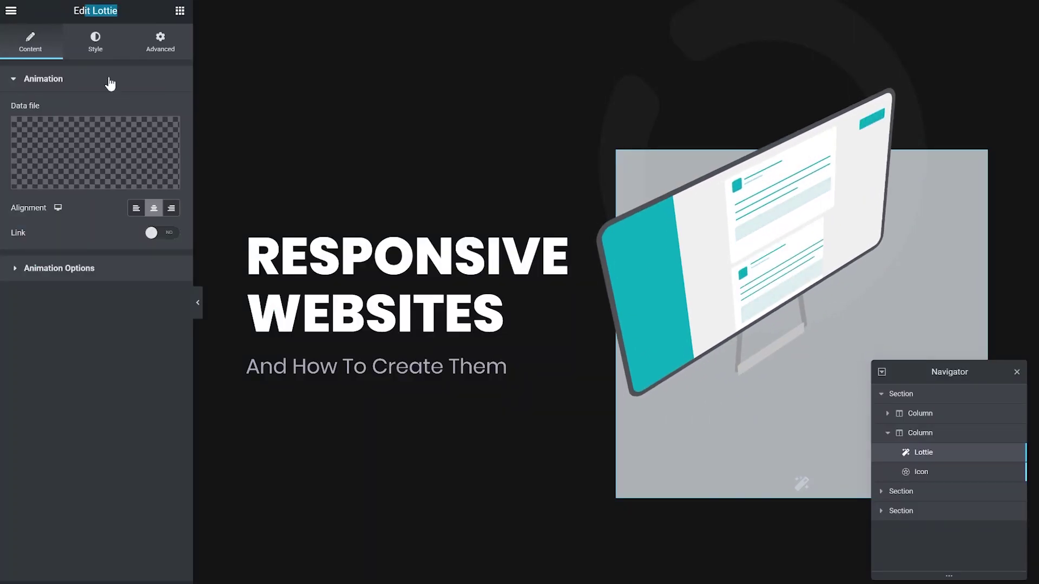
# - Return to the widgets list and filter it with the search 'lott'
pyautogui.click(179, 13)
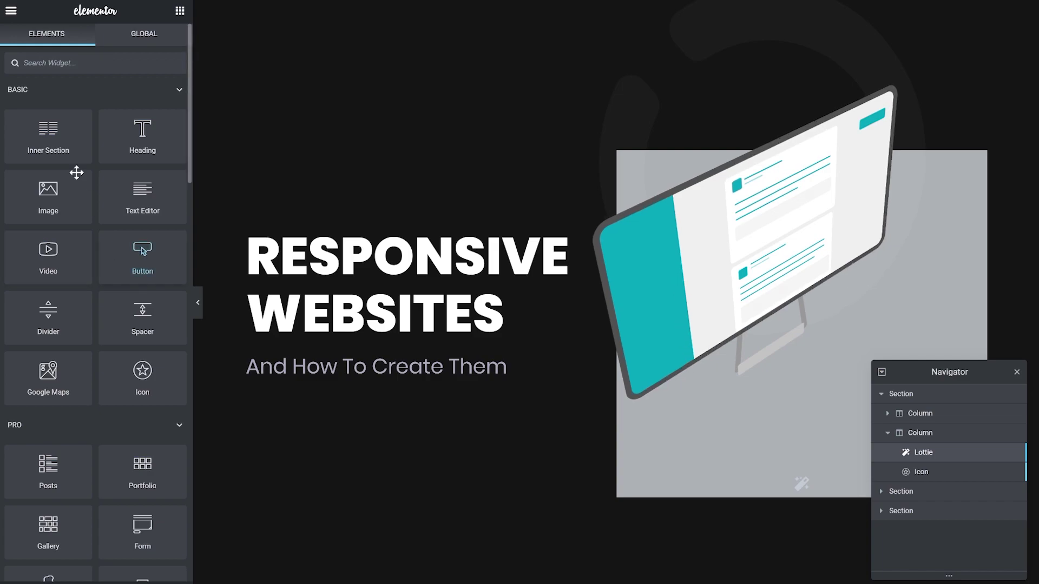
pyautogui.write('lott')
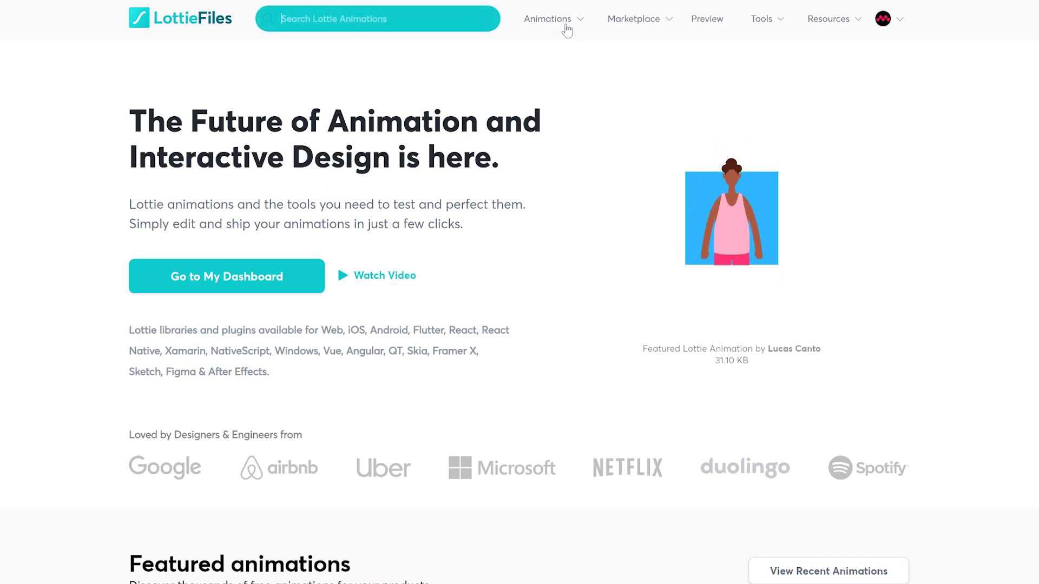
# - Open the community animations gallery under Animations and scroll through the featured cards
pyautogui.moveTo(563, 24)
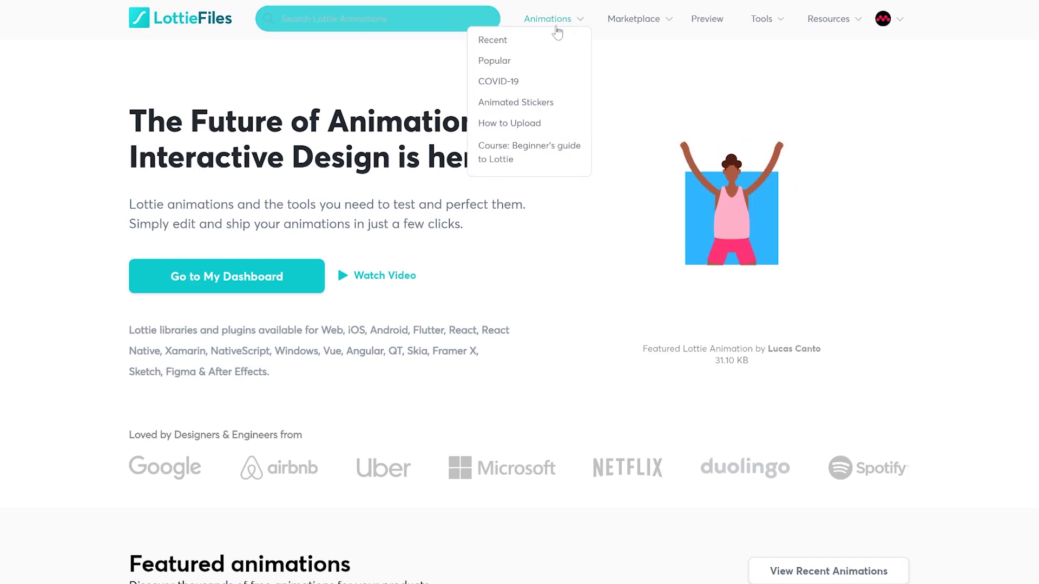
pyautogui.click(499, 62)
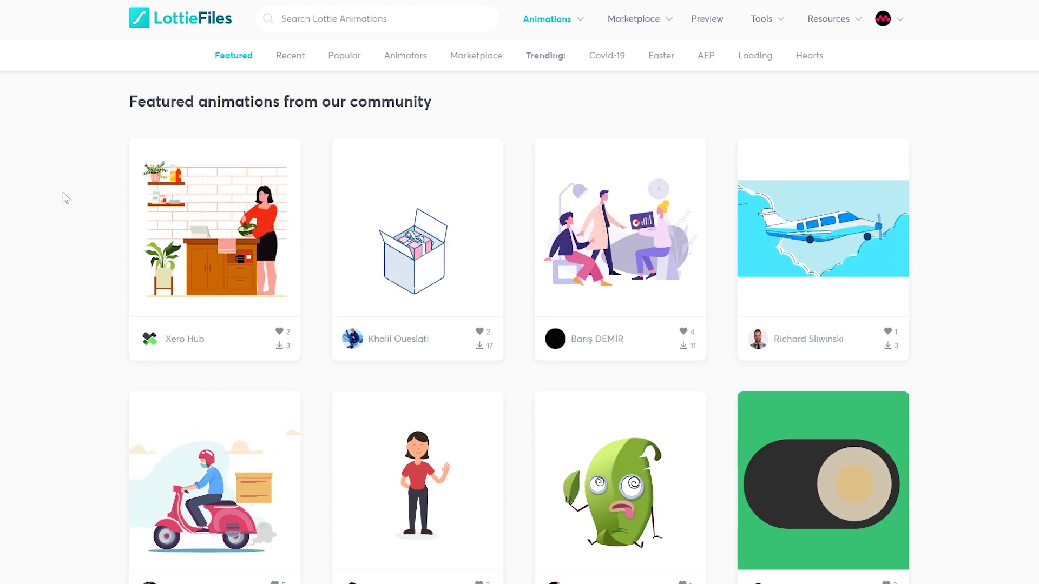
pyautogui.scroll(-1, 62, 196)
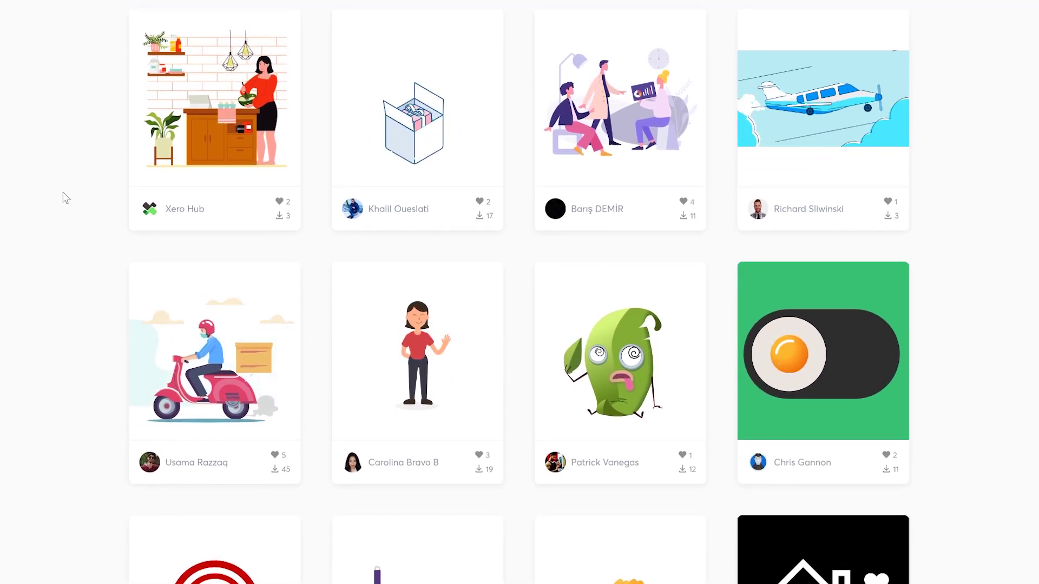
pyautogui.scroll(-4, 76, 195)
pyautogui.scroll(-4, 78, 201)
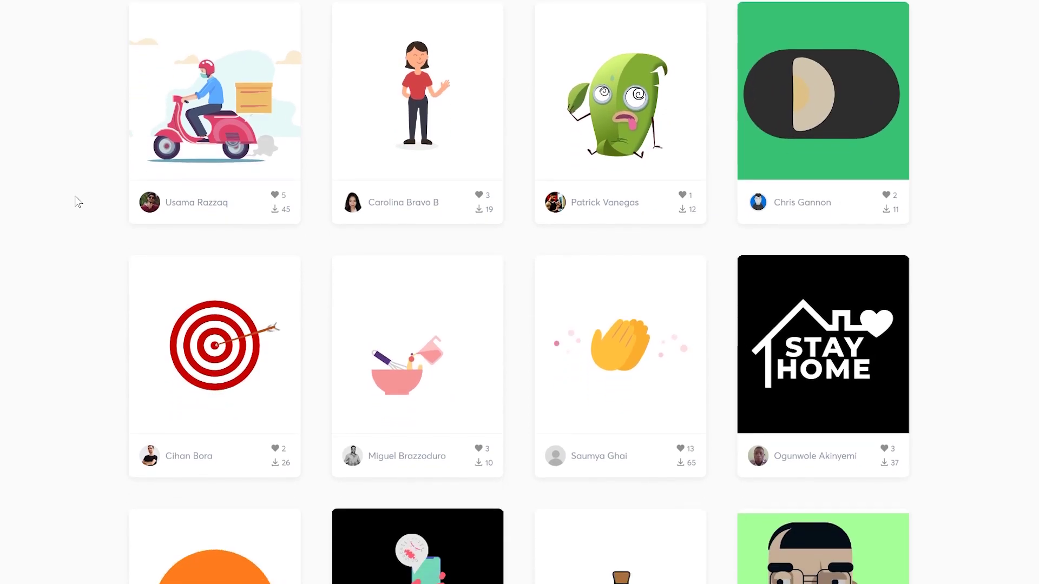
pyautogui.scroll(-1, 78, 201)
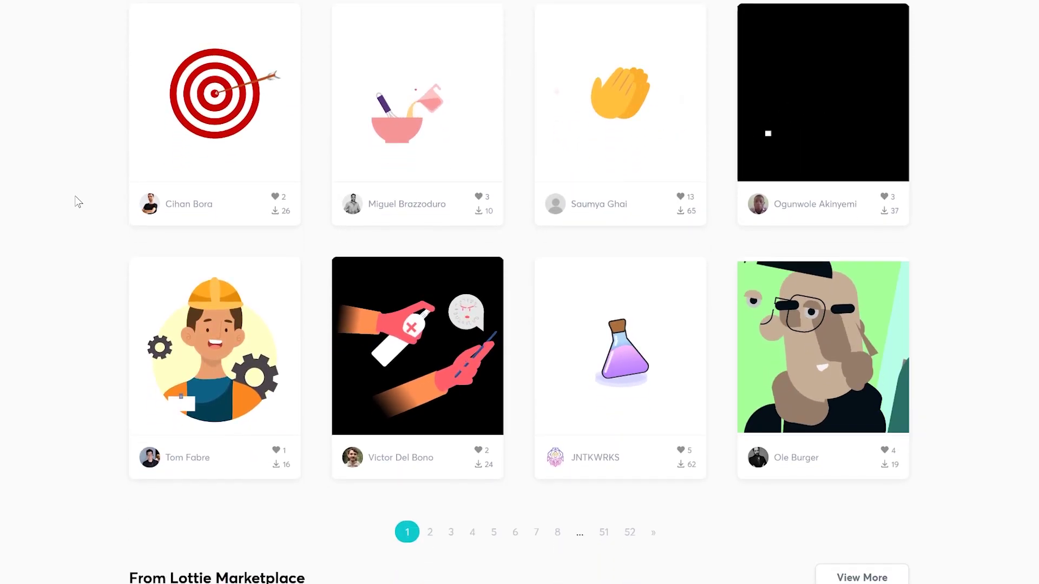
pyautogui.scroll(-1, 79, 202)
pyautogui.scroll(11, 78, 202)
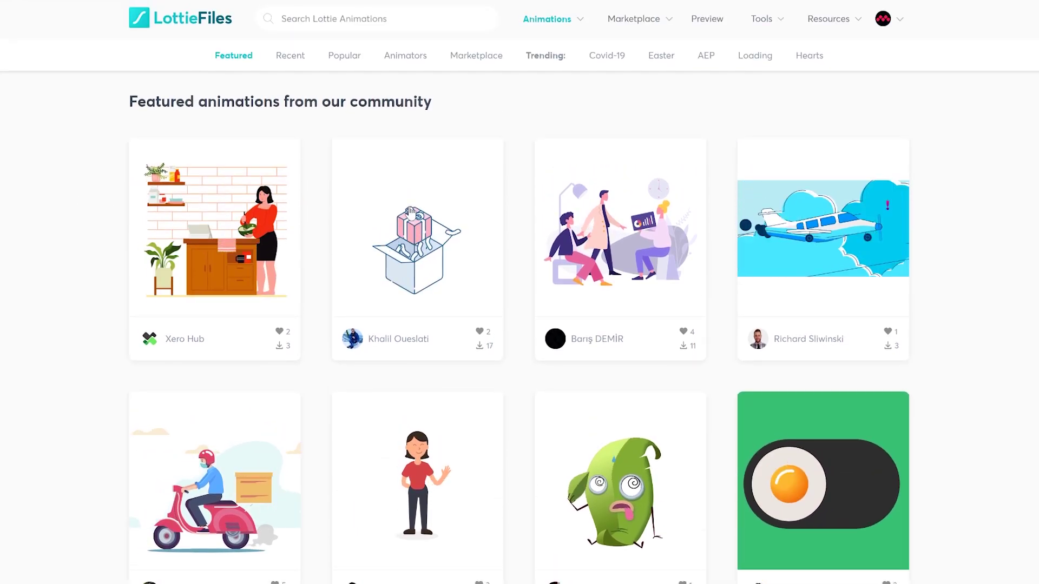
# - Review the Gift Box animation's download formats, then list the popular community animations
pyautogui.click(414, 247)
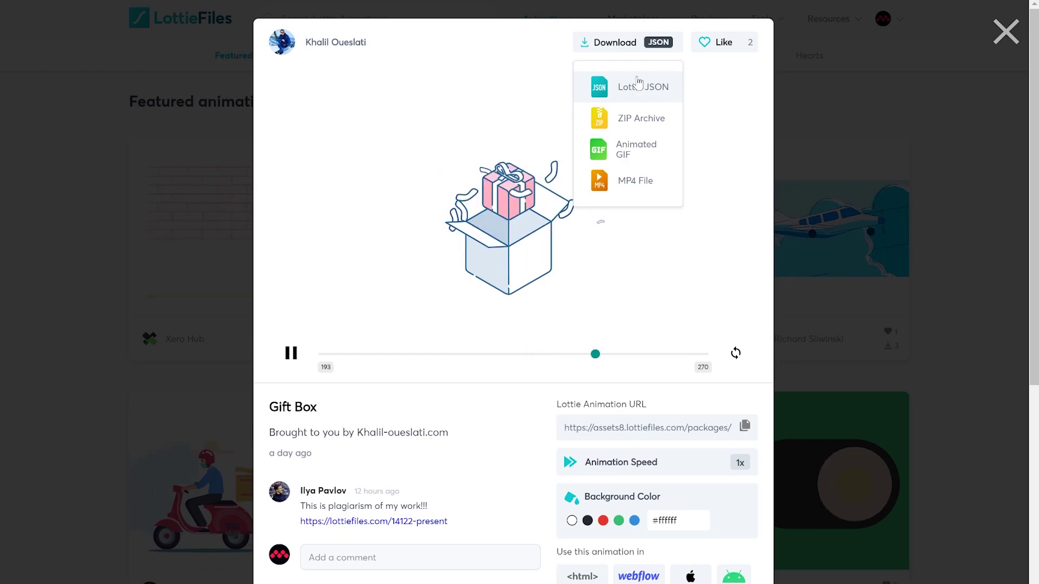
pyautogui.click(863, 87)
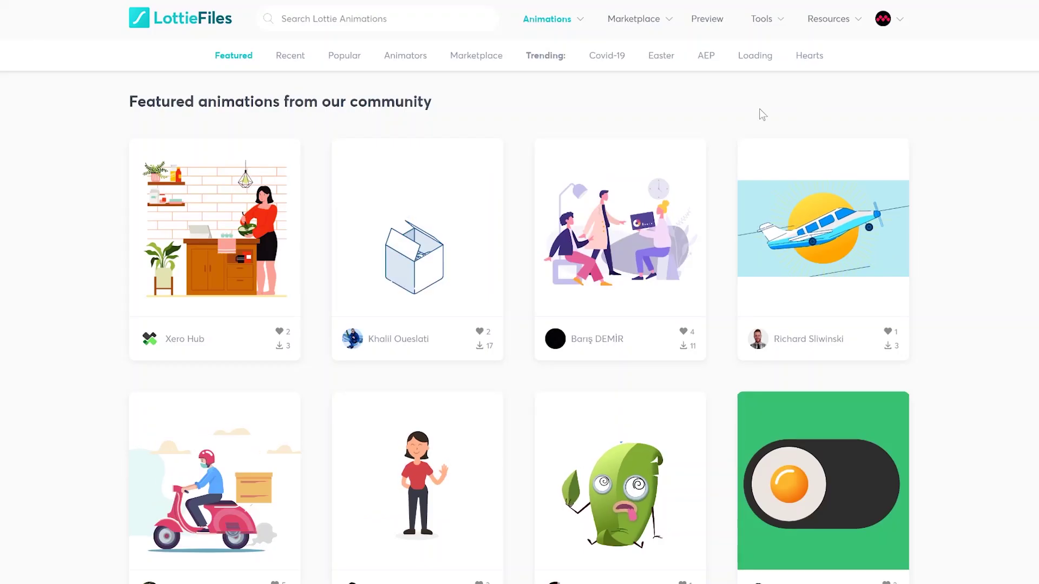
pyautogui.click(345, 57)
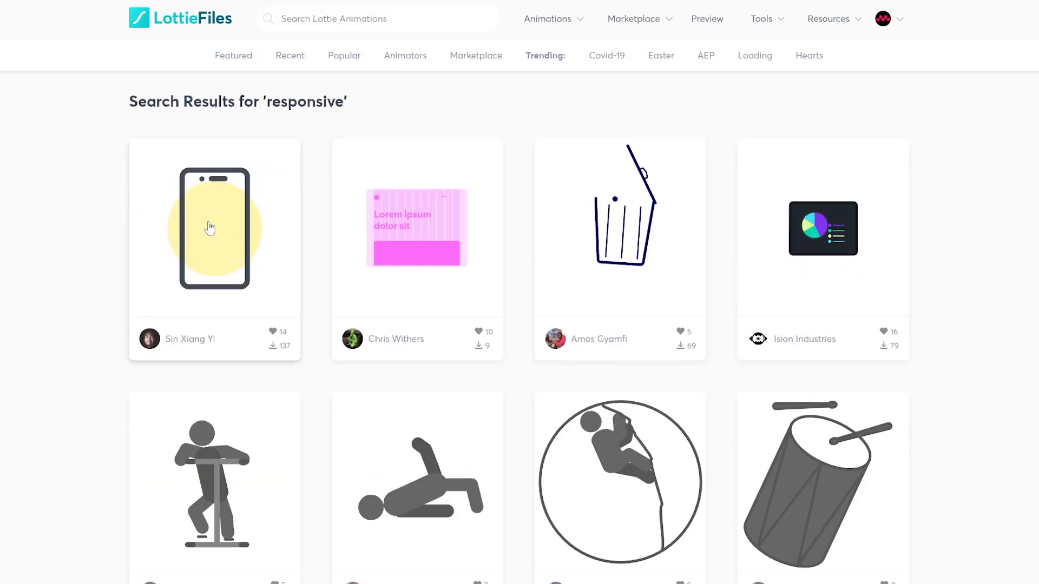
# - Open the Responsive Preview animation and scroll through its download options and details
pyautogui.click(211, 226)
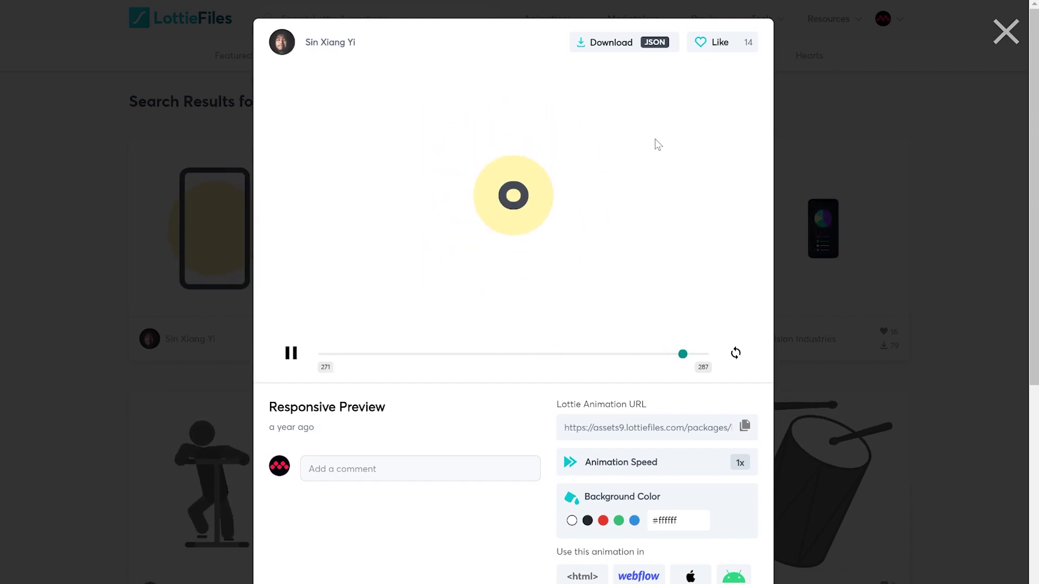
pyautogui.moveTo(622, 43)
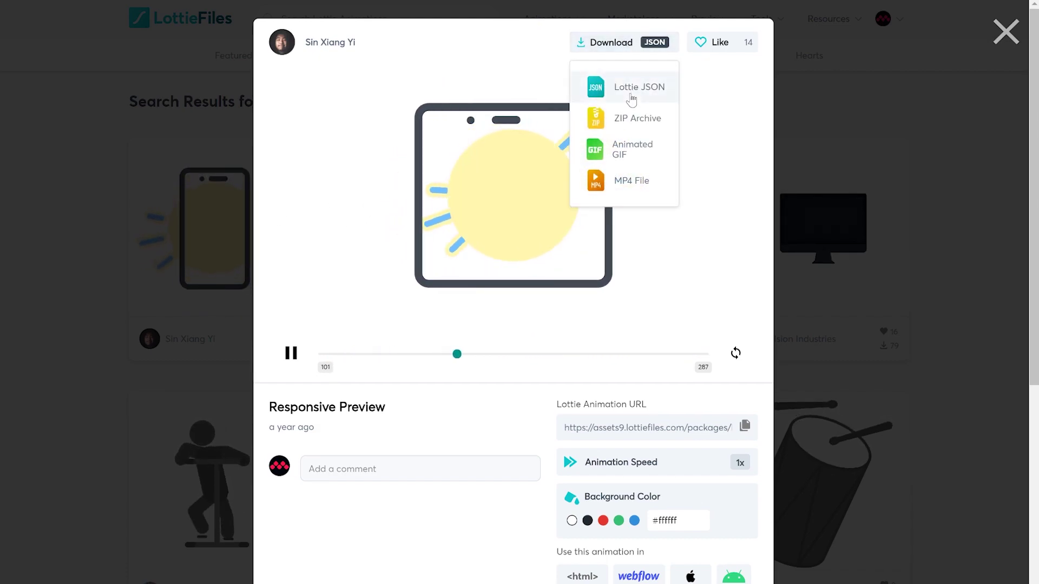
pyautogui.scroll(-3, 533, 296)
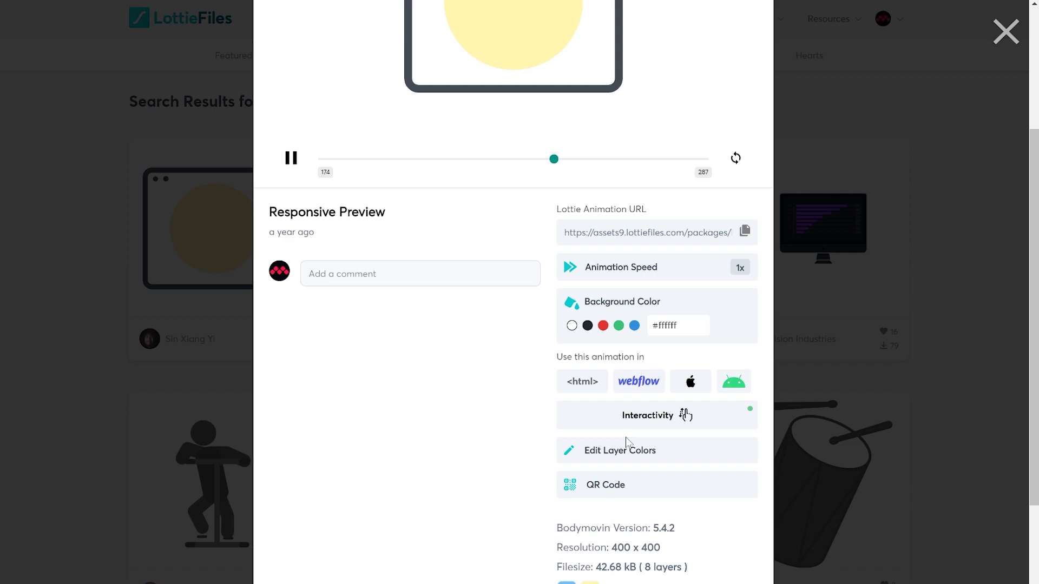
pyautogui.scroll(-2, 530, 428)
pyautogui.scroll(2, 507, 408)
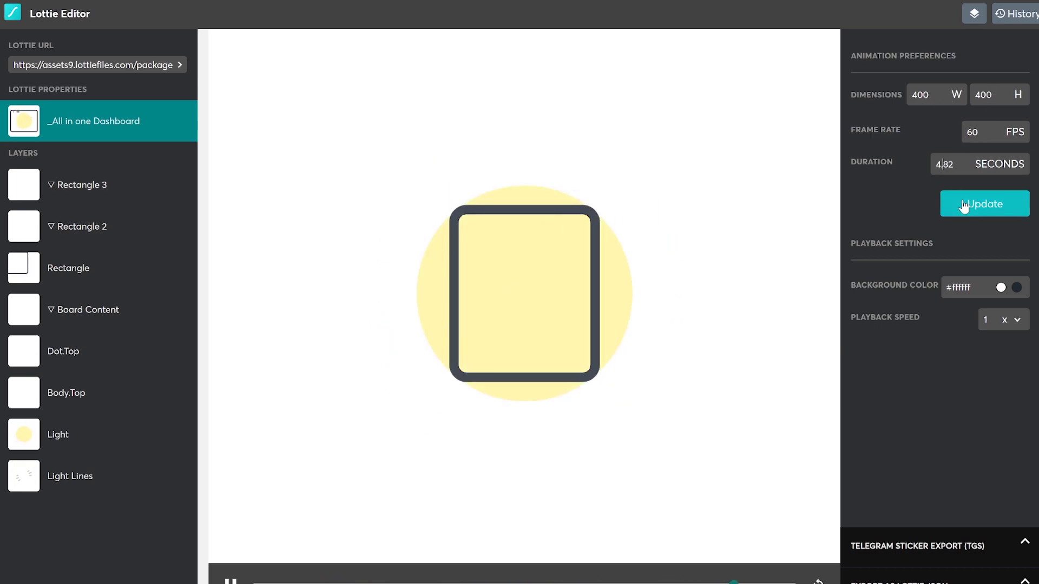
# - Check the Background Color, expand and collapse the TGS and Lottie JSON export panels, and select Rectangle 3
pyautogui.click(953, 285)
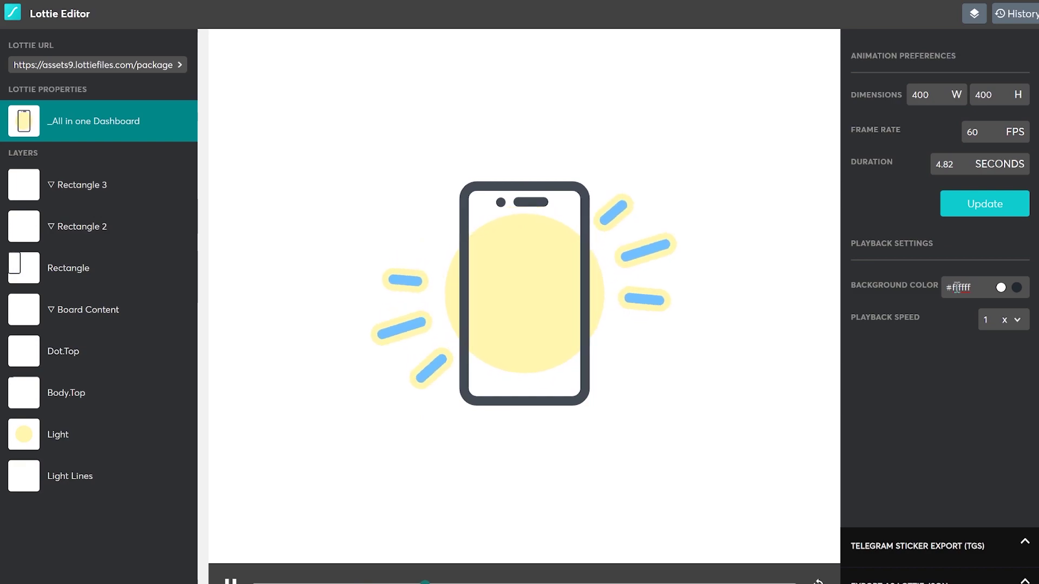
pyautogui.click(923, 547)
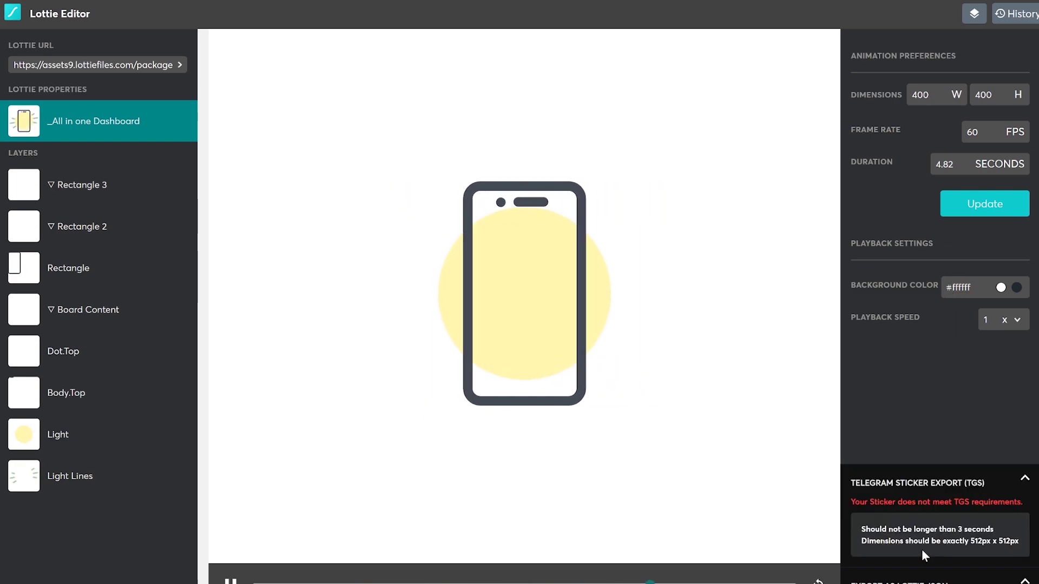
pyautogui.click(919, 578)
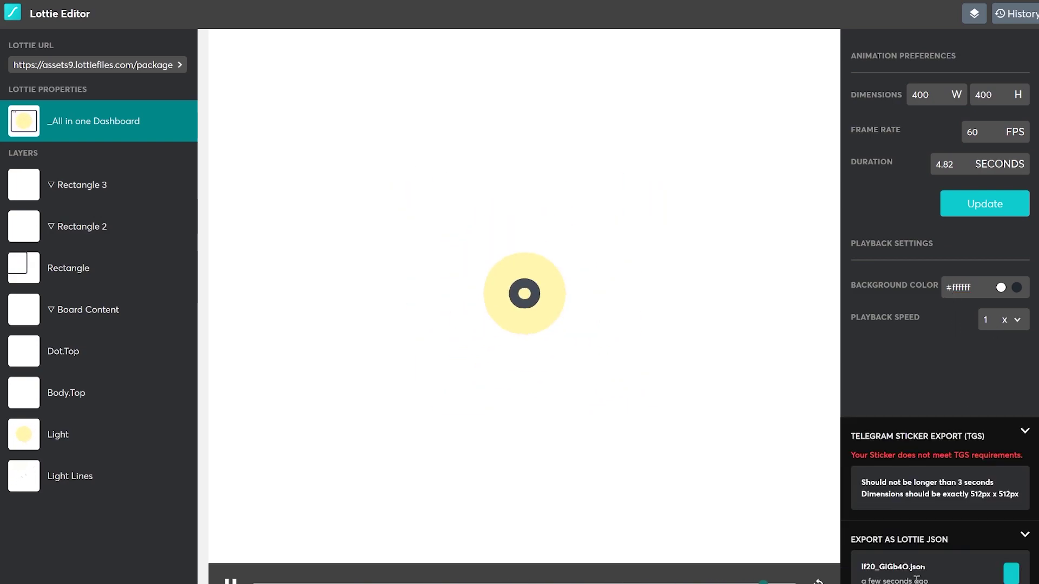
pyautogui.click(914, 538)
pyautogui.click(919, 487)
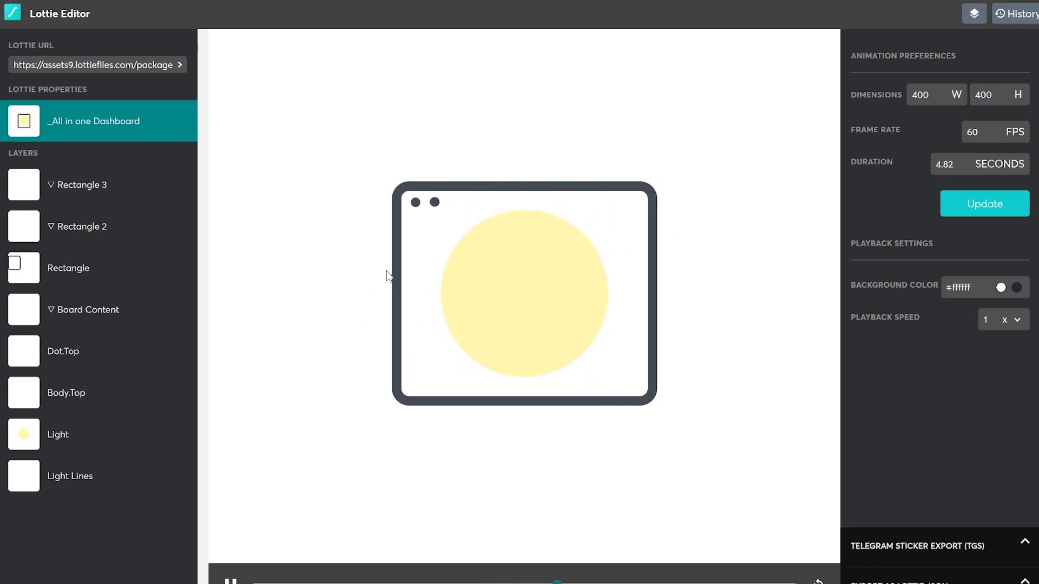
pyautogui.click(77, 190)
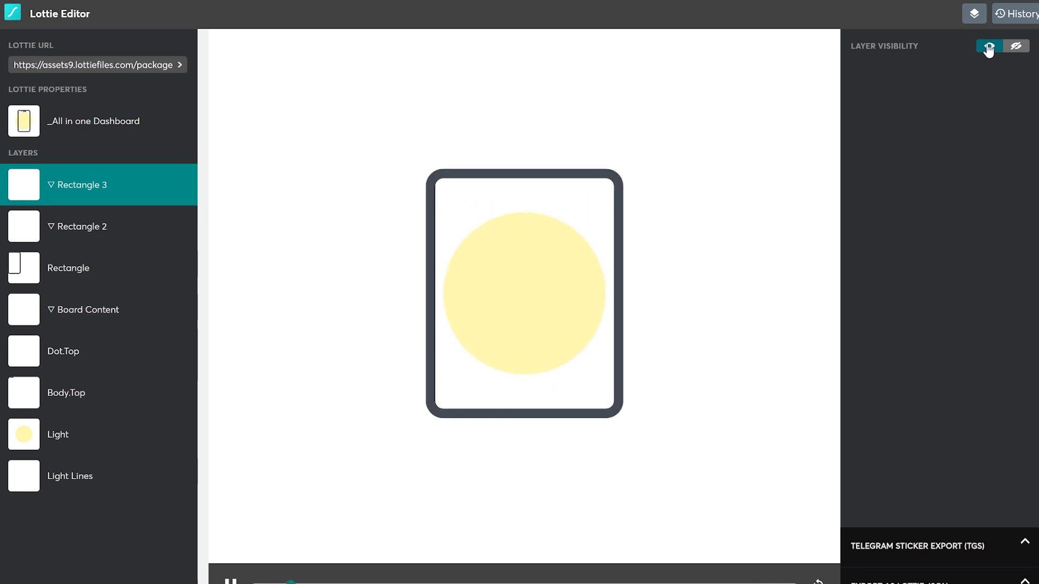
# - Check the colours of the Rectangle 2, Rectangle, Board Content, Dot.Top, Body.Top, Light and Light Lines layers
pyautogui.click(56, 227)
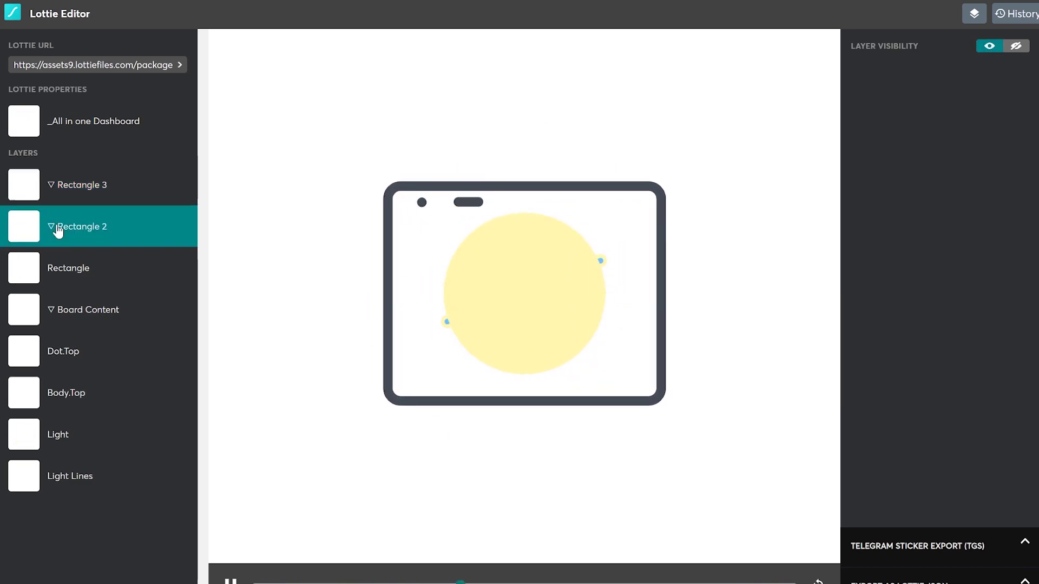
pyautogui.click(70, 273)
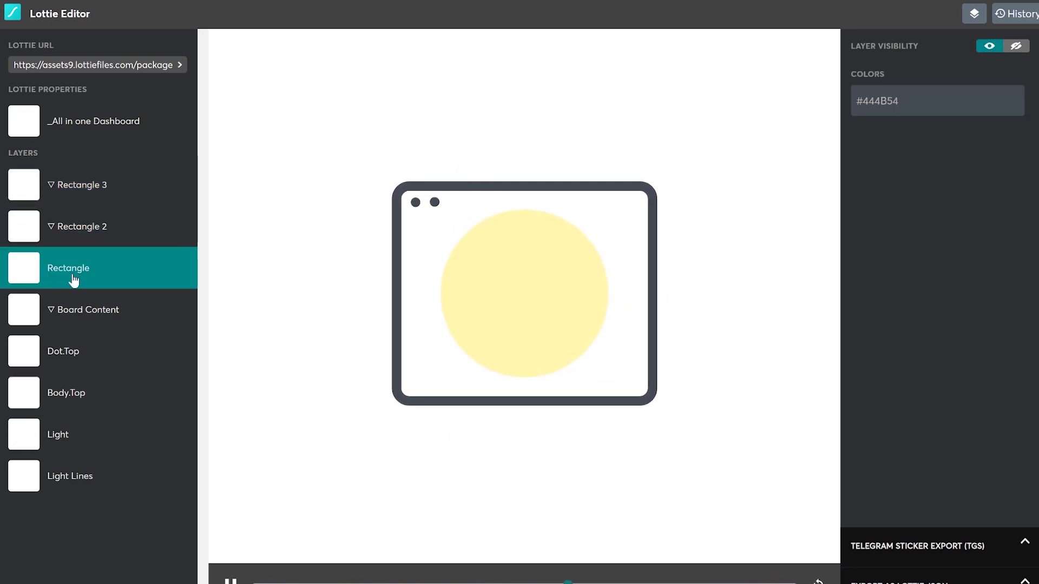
pyautogui.click(90, 313)
pyautogui.click(82, 356)
pyautogui.click(83, 400)
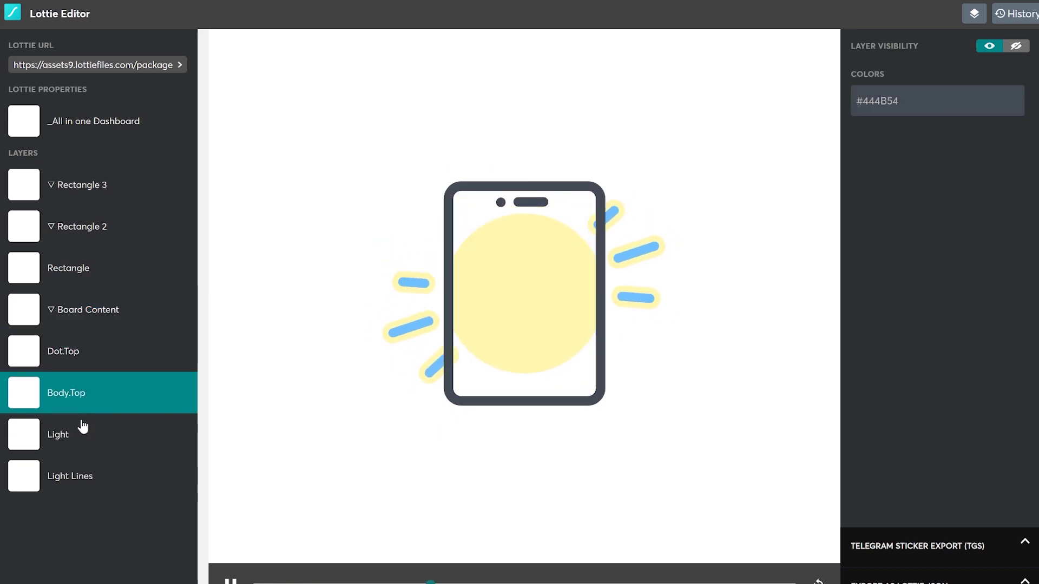
pyautogui.click(77, 457)
pyautogui.click(77, 494)
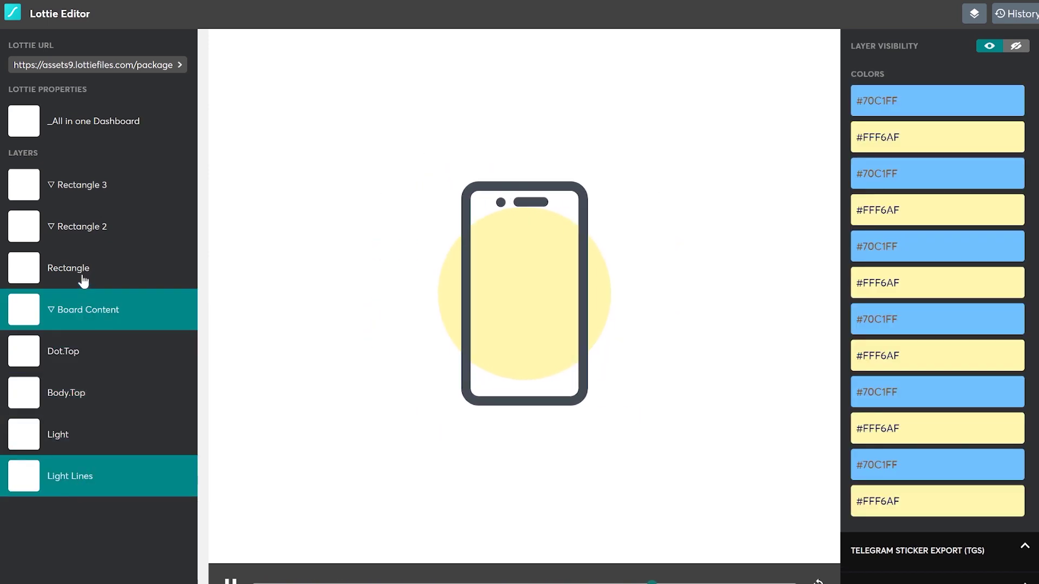
pyautogui.click(66, 434)
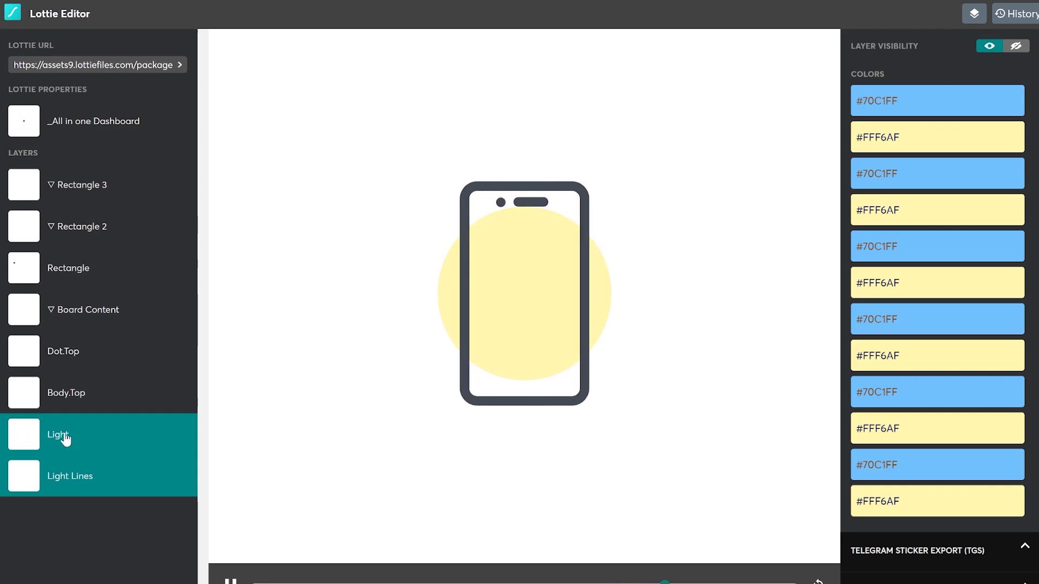
pyautogui.click(76, 394)
# - Download the animation as the Lottie JSON file lf20_GIGb4O.json
pyautogui.click(81, 311)
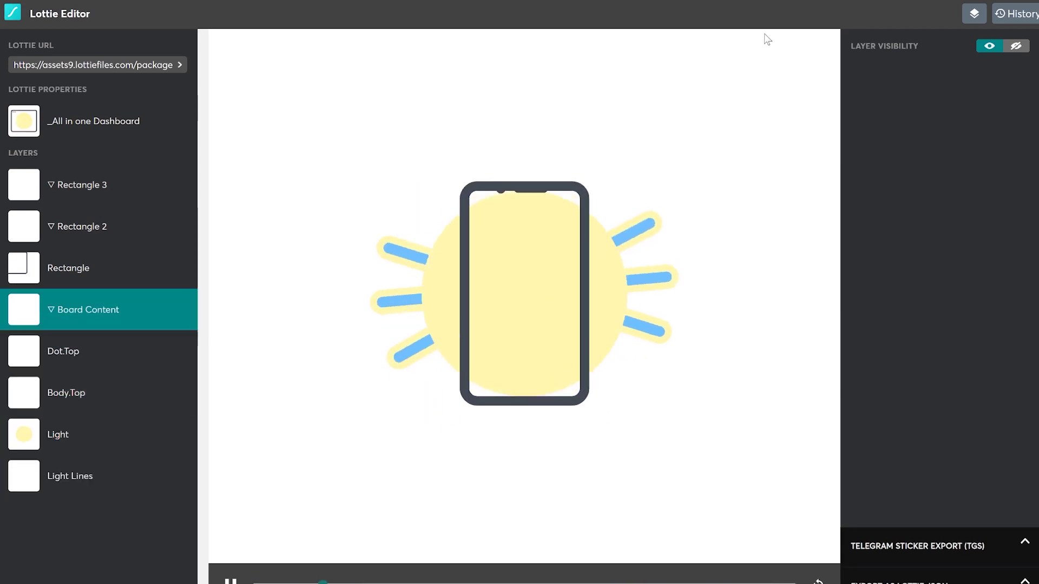
pyautogui.click(913, 580)
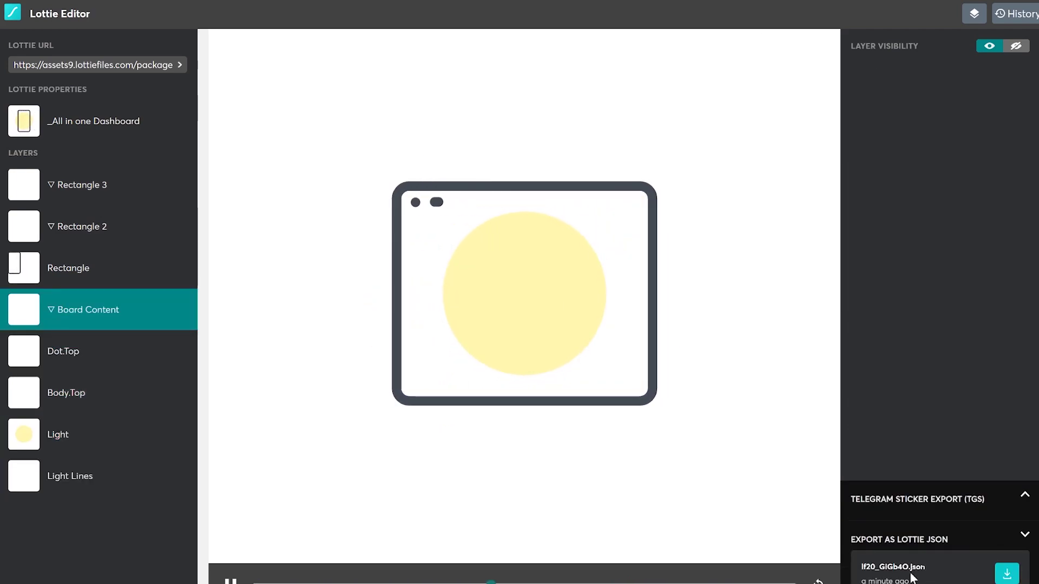
pyautogui.click(1019, 577)
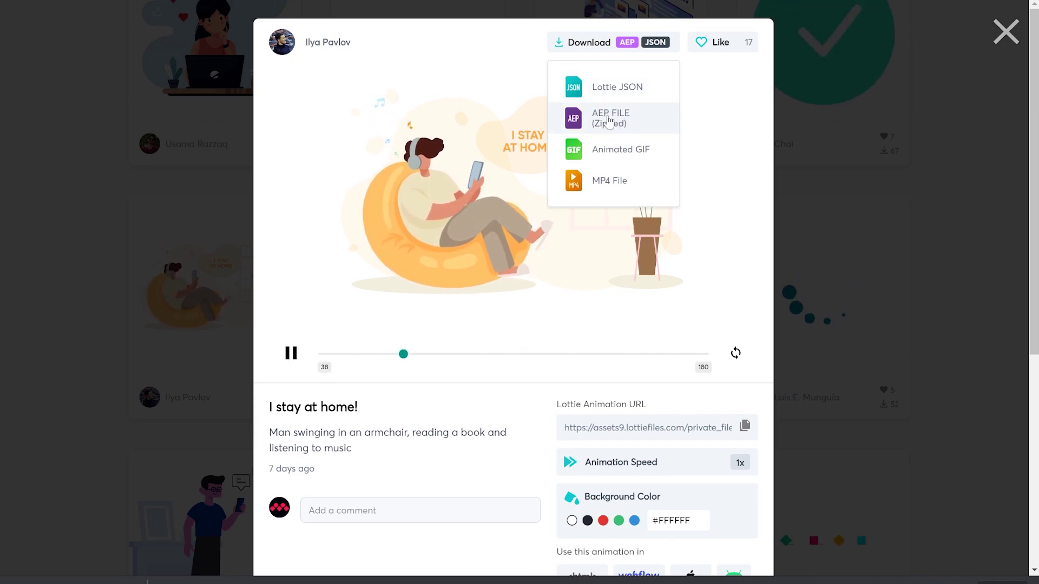
# - Dismiss the download format choices and close the 'I stay at home!' preview
pyautogui.click(610, 48)
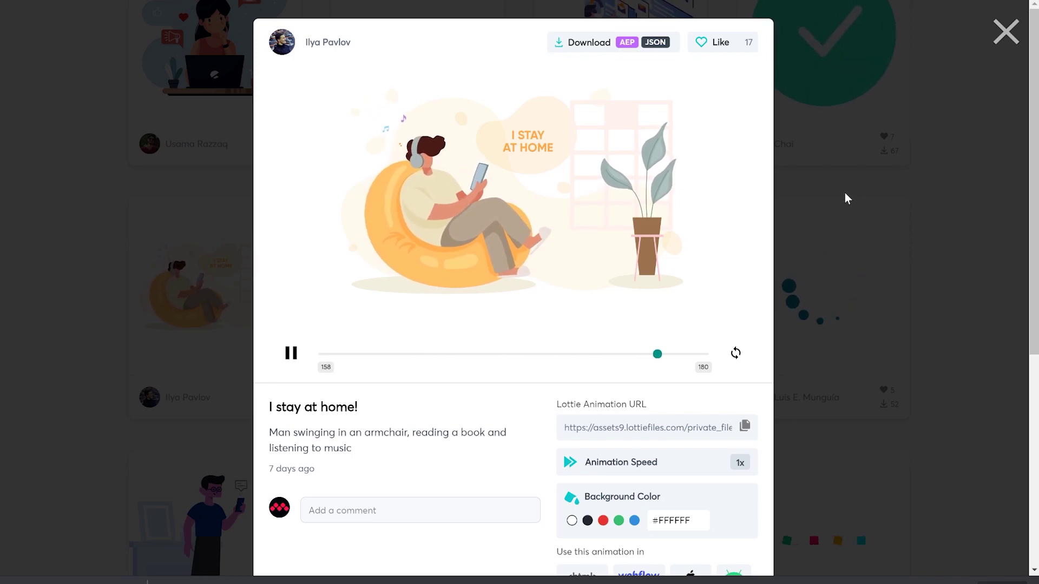
pyautogui.click(855, 202)
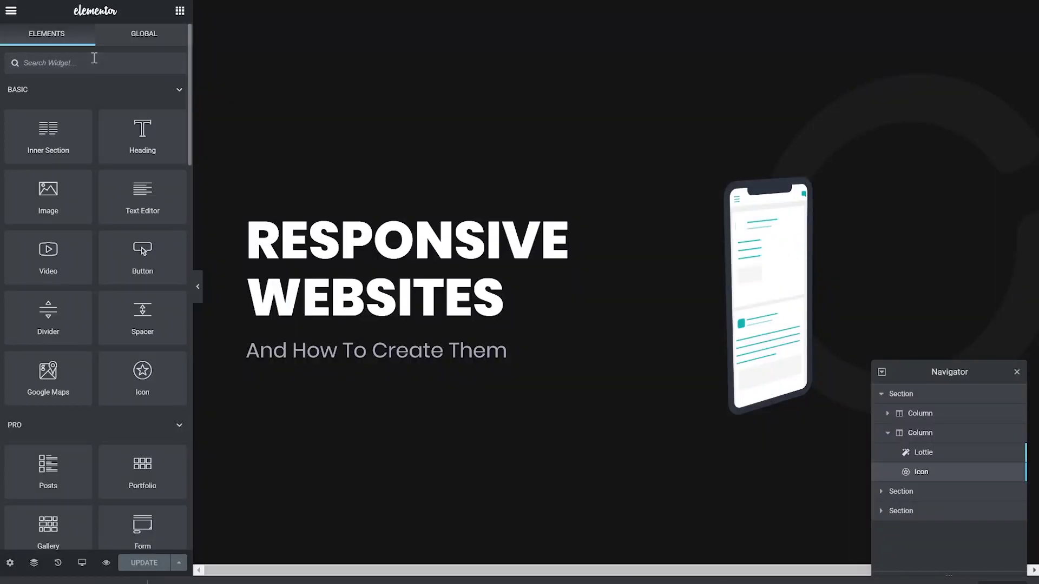
# - Search 'lottie', drop a Lottie widget above the heading, and upload lf20_GiGb4O.json as its data file
pyautogui.click(94, 58)
pyautogui.write('lotti')
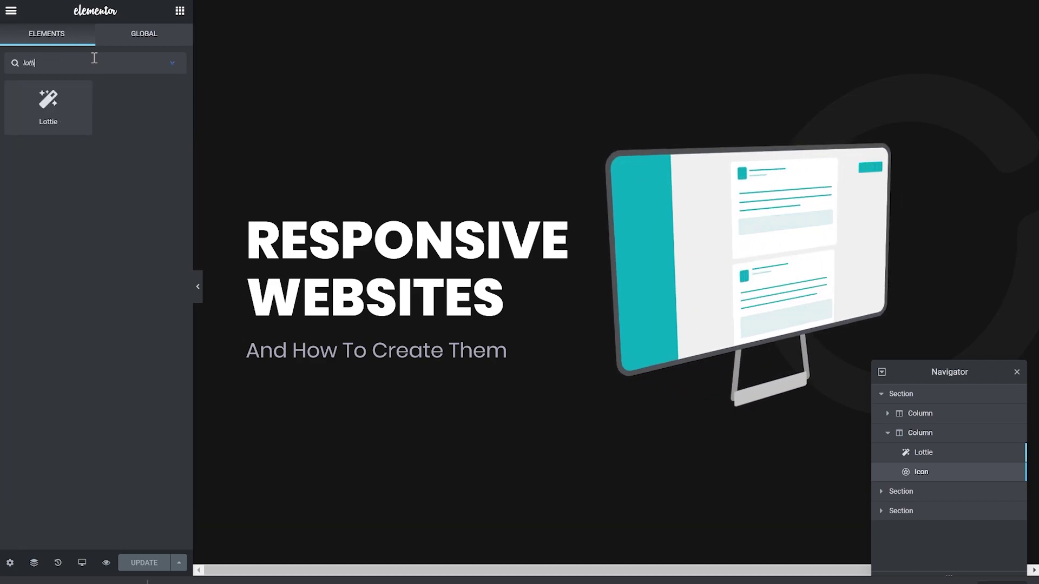
pyautogui.moveTo(652, 207); pyautogui.dragTo(433, 210)
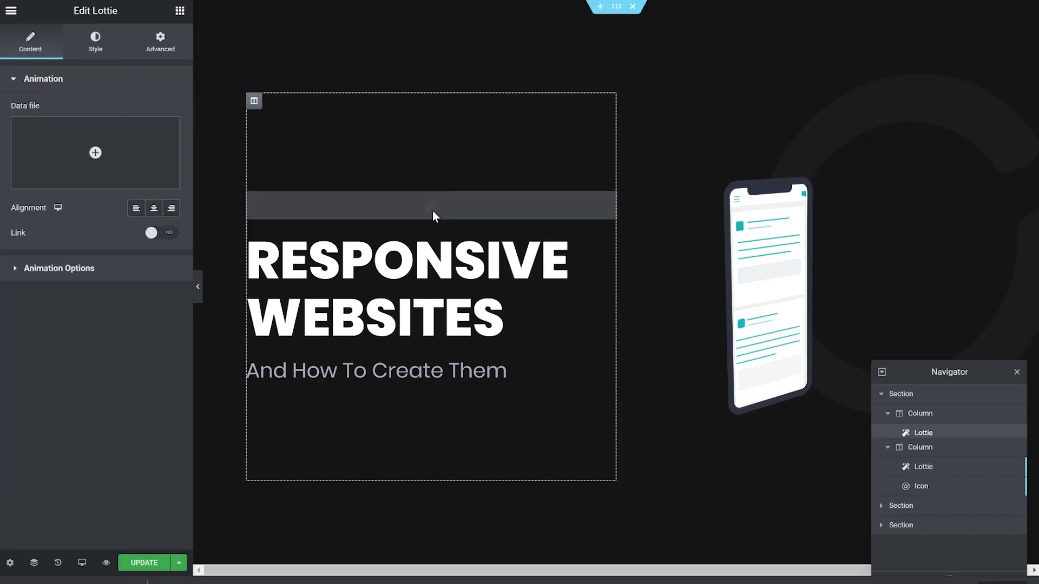
pyautogui.click(67, 150)
pyautogui.click(54, 60)
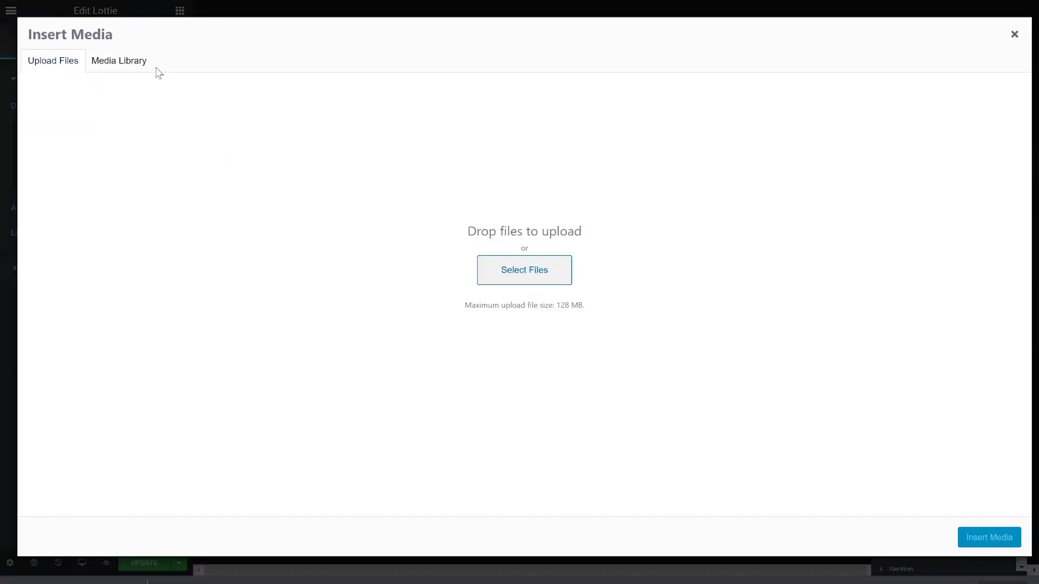
pyautogui.moveTo(608, 421); pyautogui.dragTo(611, 407)
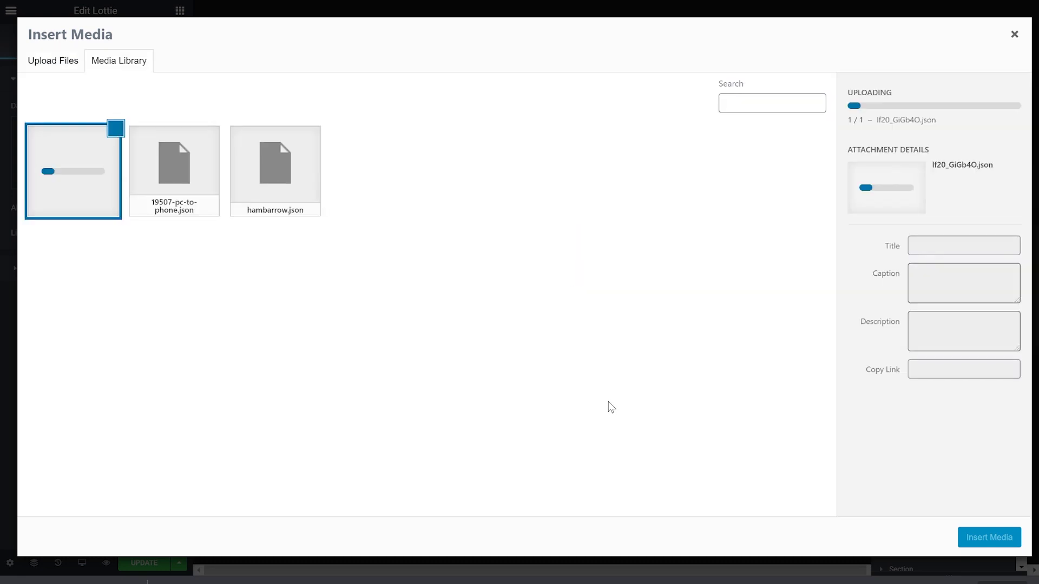
pyautogui.click(984, 541)
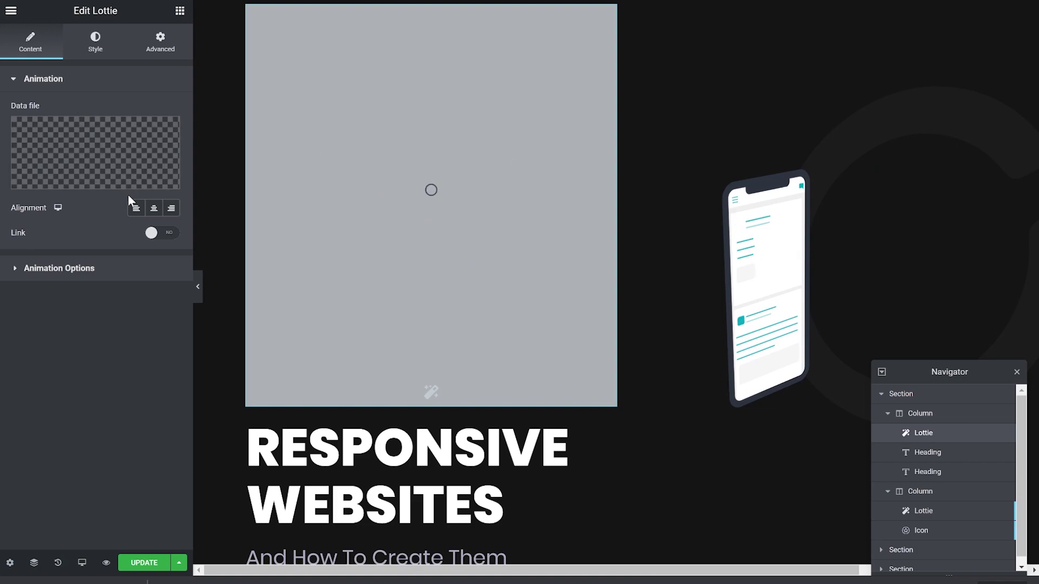
# - Change the animation's alignment, toggle the link option on and back off, and open playback options
pyautogui.click(135, 209)
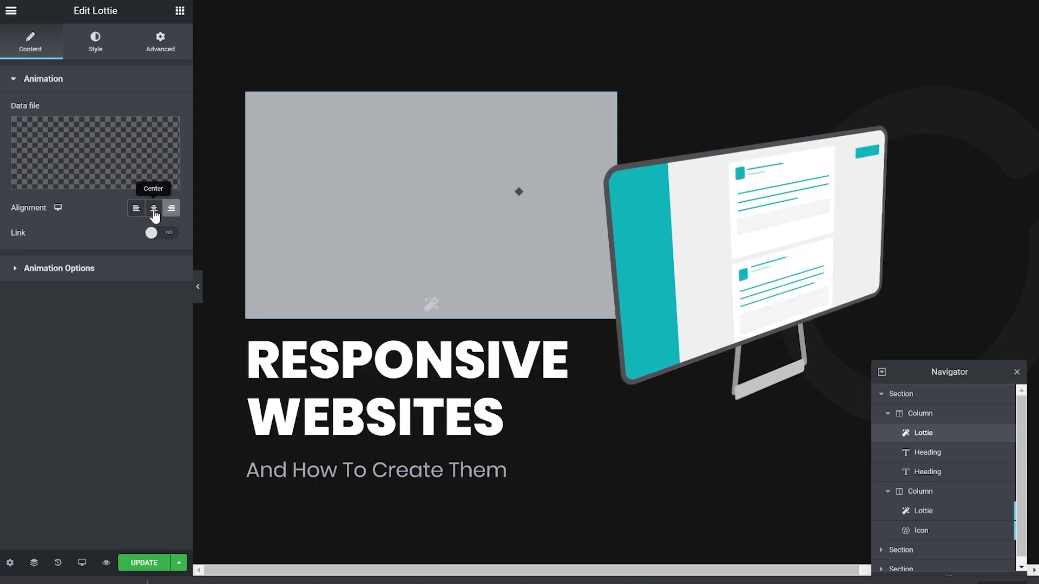
pyautogui.click(162, 236)
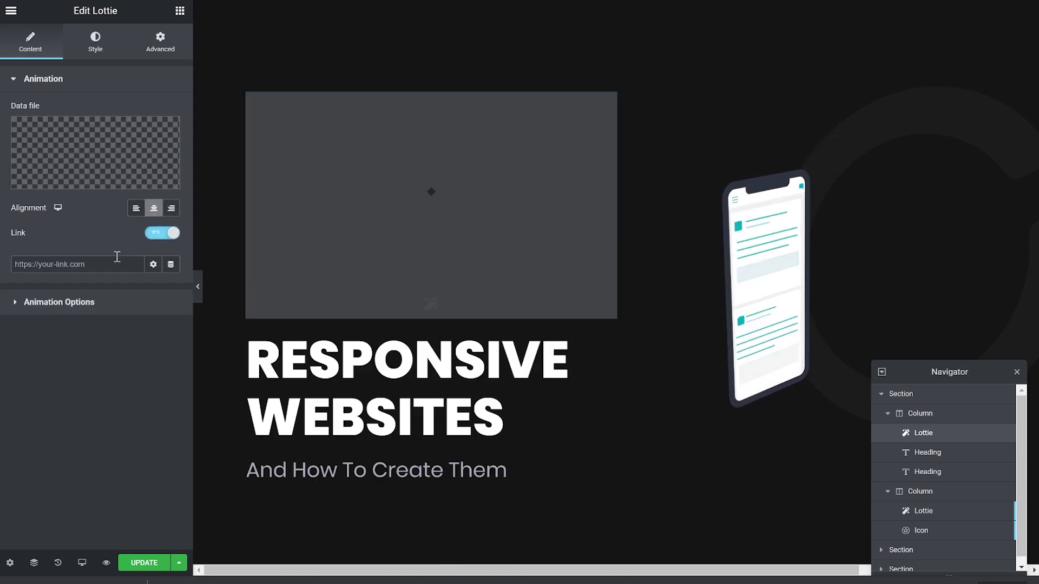
pyautogui.click(164, 241)
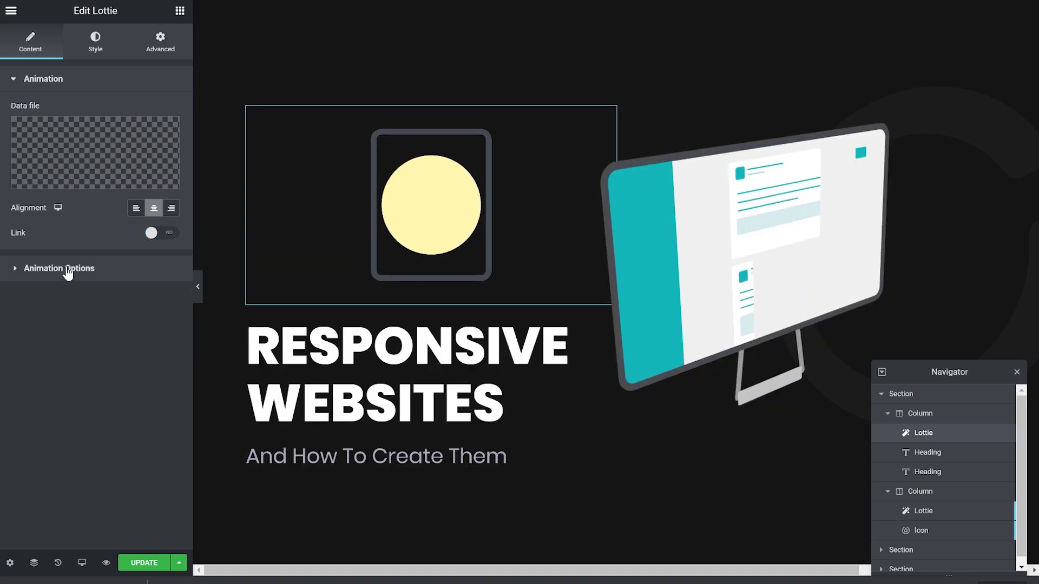
pyautogui.click(134, 270)
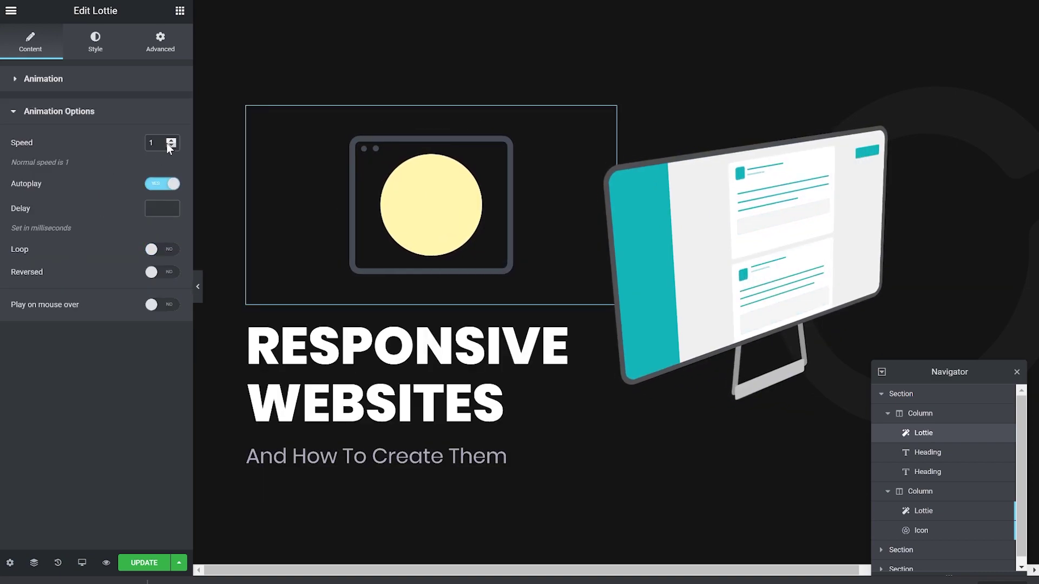
# - Try playback speeds 2 and 0.5, then settle on a speed of 1
pyautogui.moveTo(167, 144); pyautogui.dragTo(122, 138)
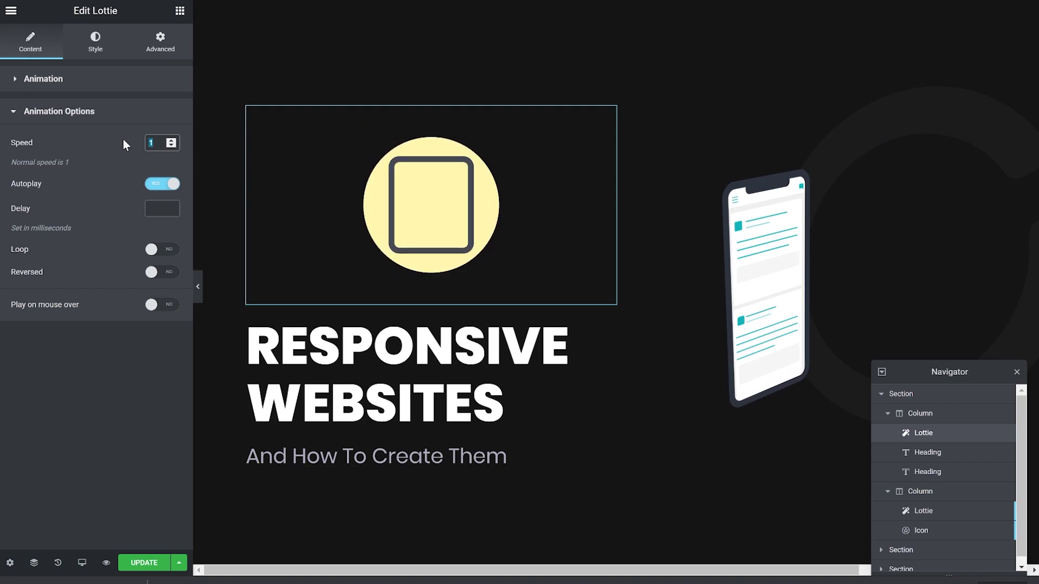
pyautogui.write('2')
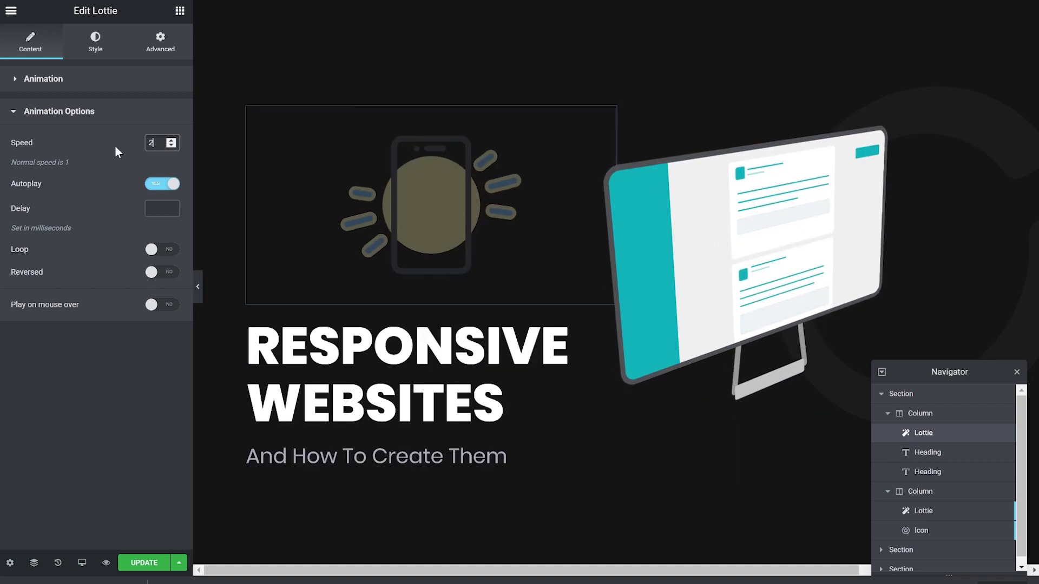
pyautogui.moveTo(158, 142); pyautogui.dragTo(139, 140)
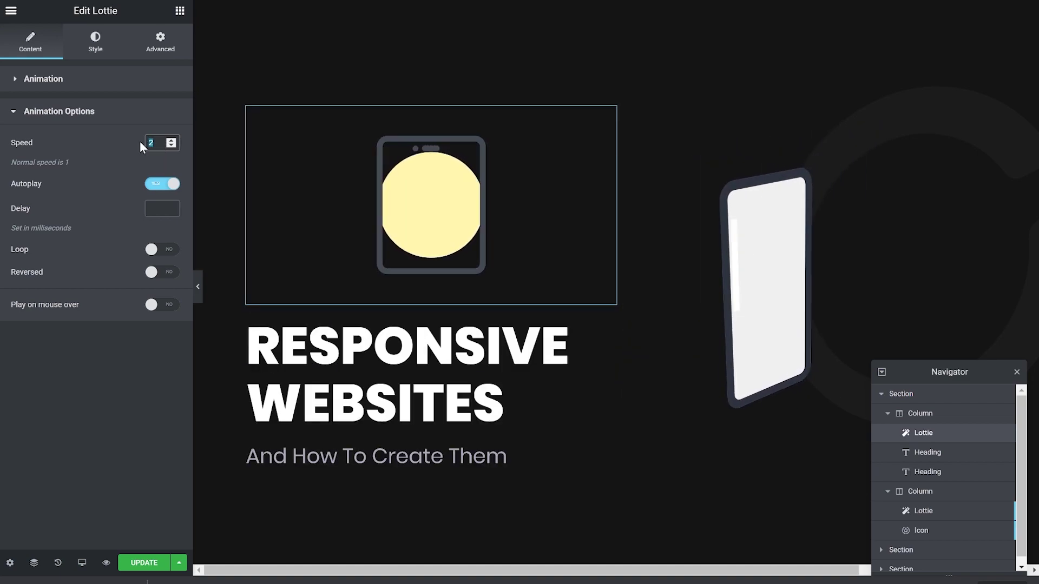
pyautogui.write('0.5')
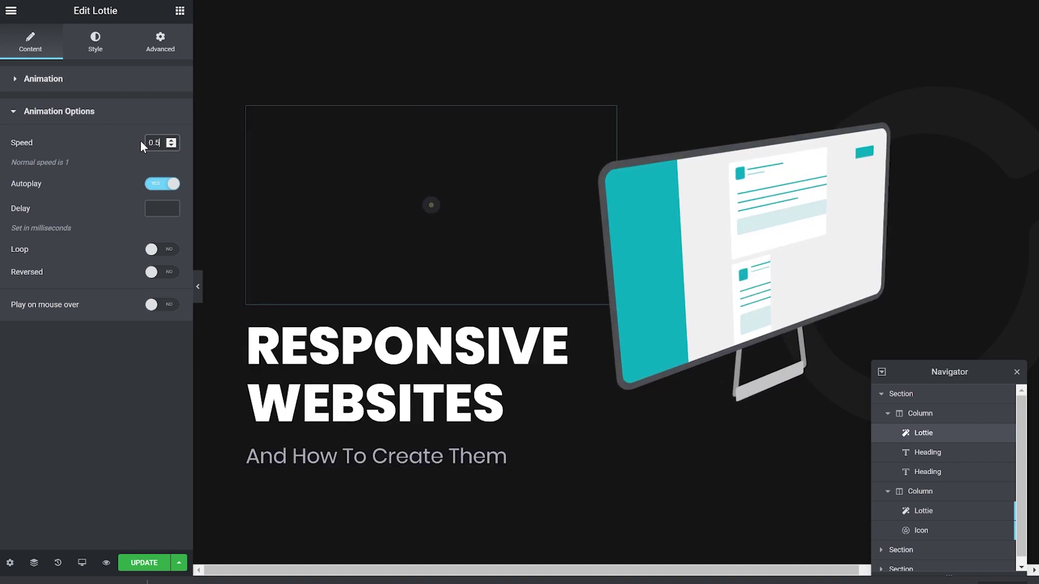
pyautogui.press('Tab')
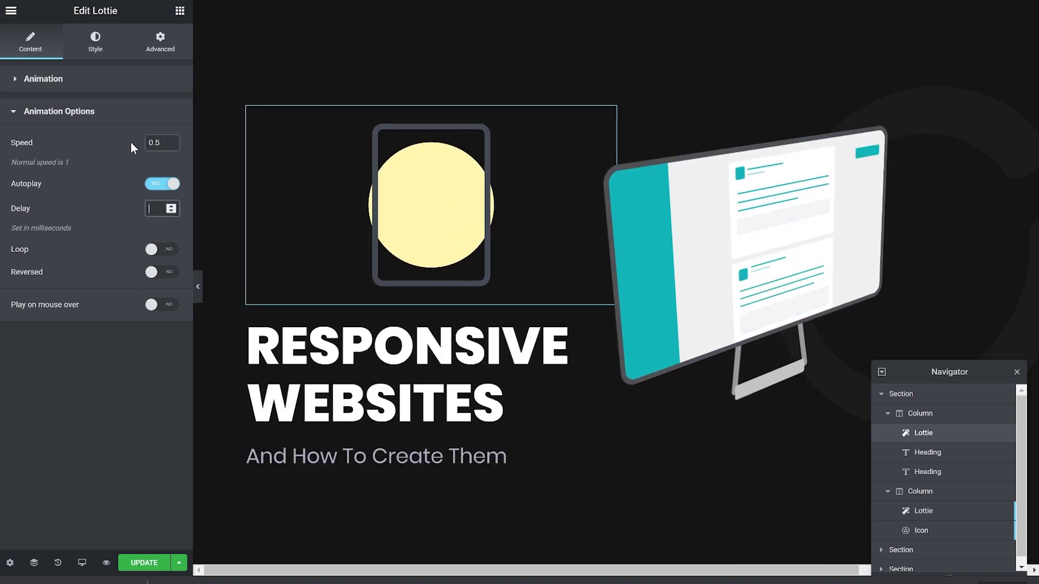
pyautogui.moveTo(166, 144); pyautogui.dragTo(135, 140)
pyautogui.write('1')
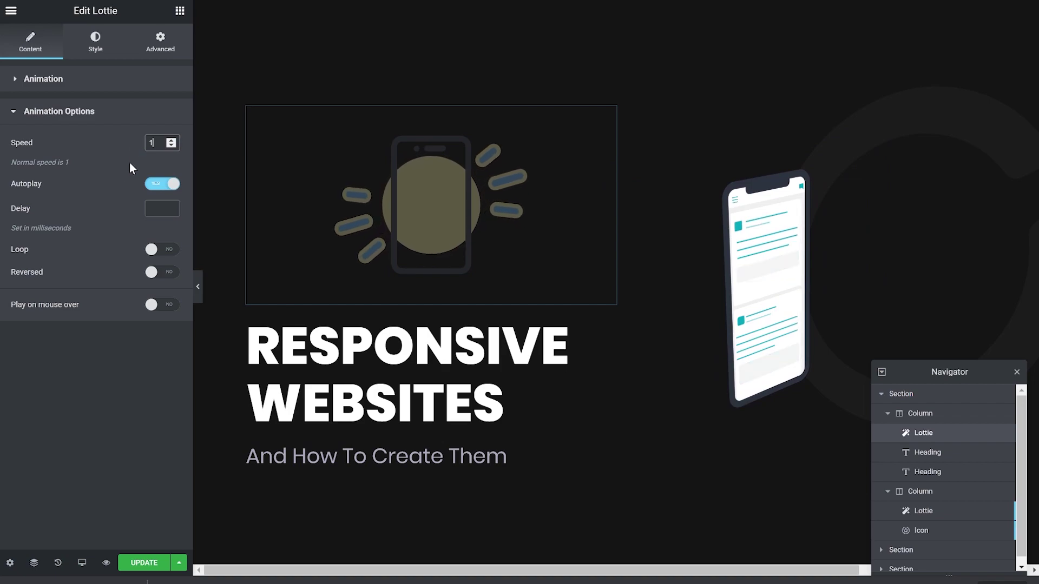
# - Turn Autoplay off and enable Play on mouse over, stopping on mouse out
pyautogui.click(158, 186)
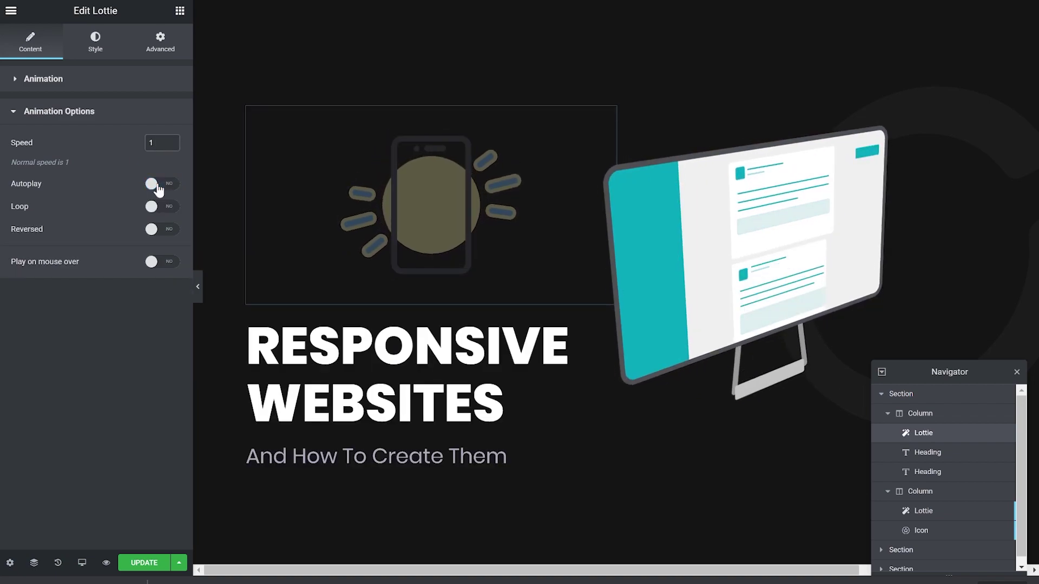
pyautogui.click(156, 263)
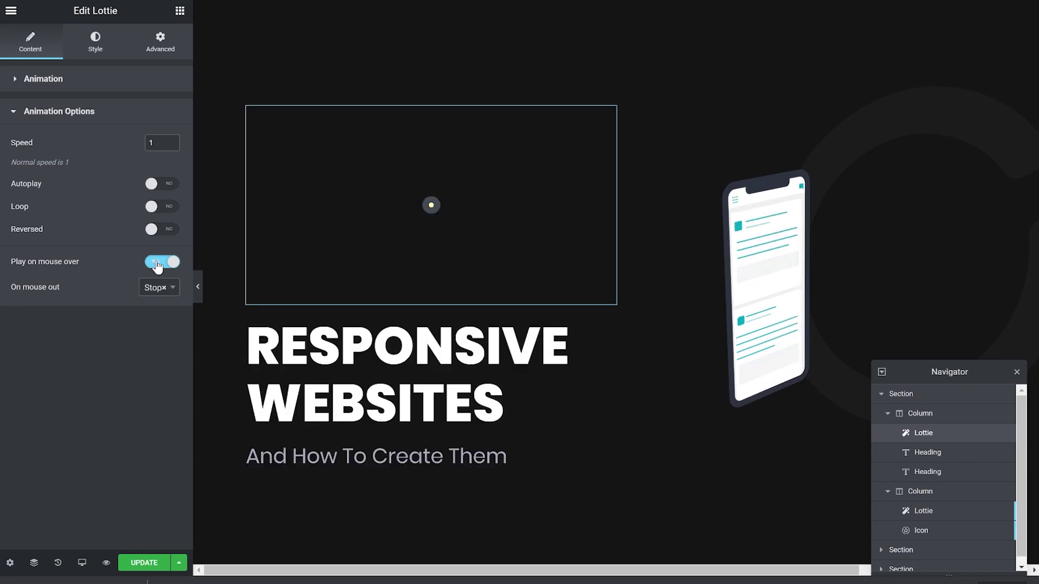
pyautogui.moveTo(414, 219)
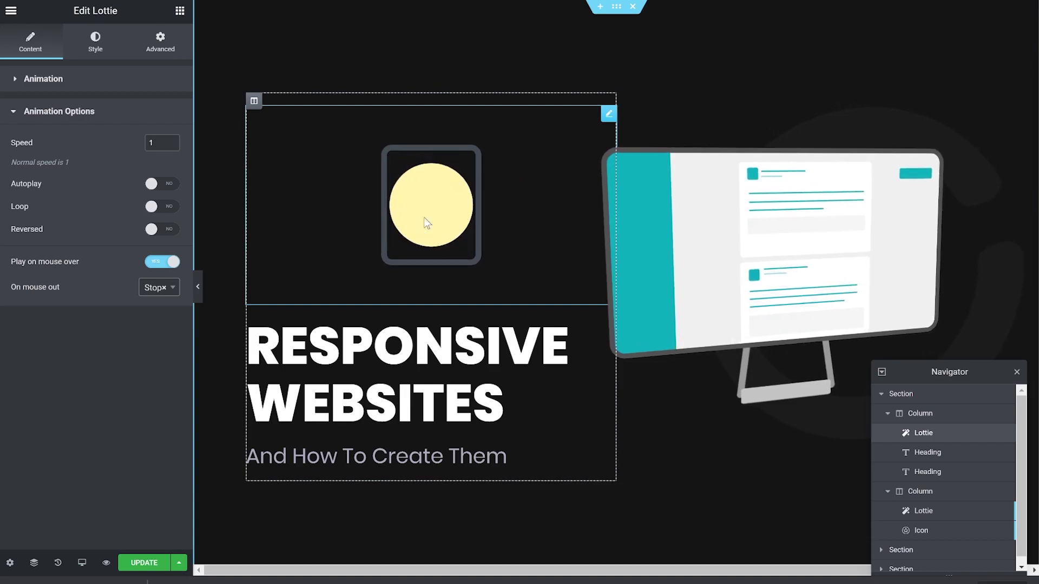
# - Delete the tapping-phone Lottie above the heading and select the device animation
pyautogui.rightClick(609, 117)
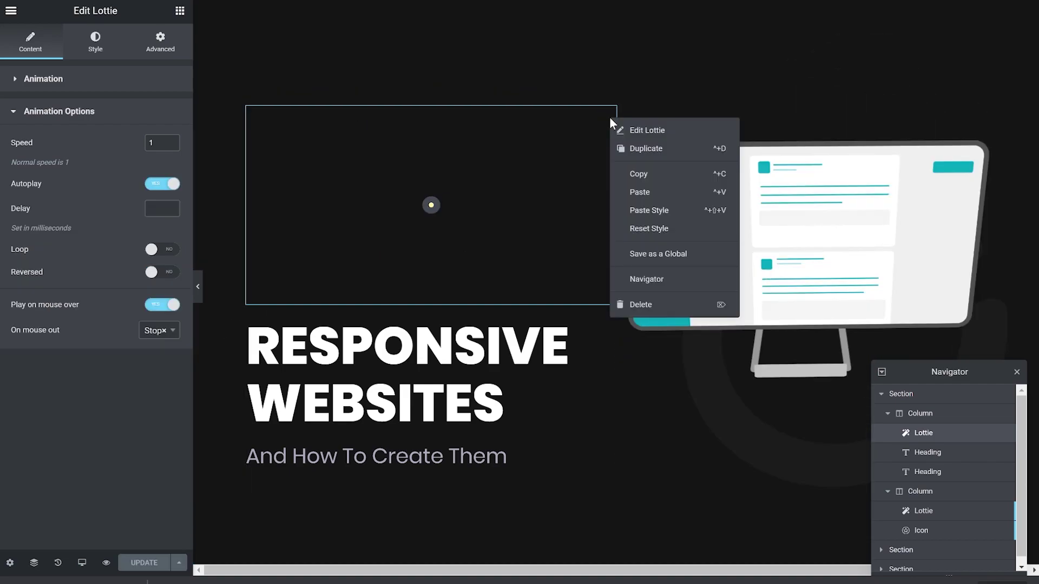
pyautogui.click(642, 313)
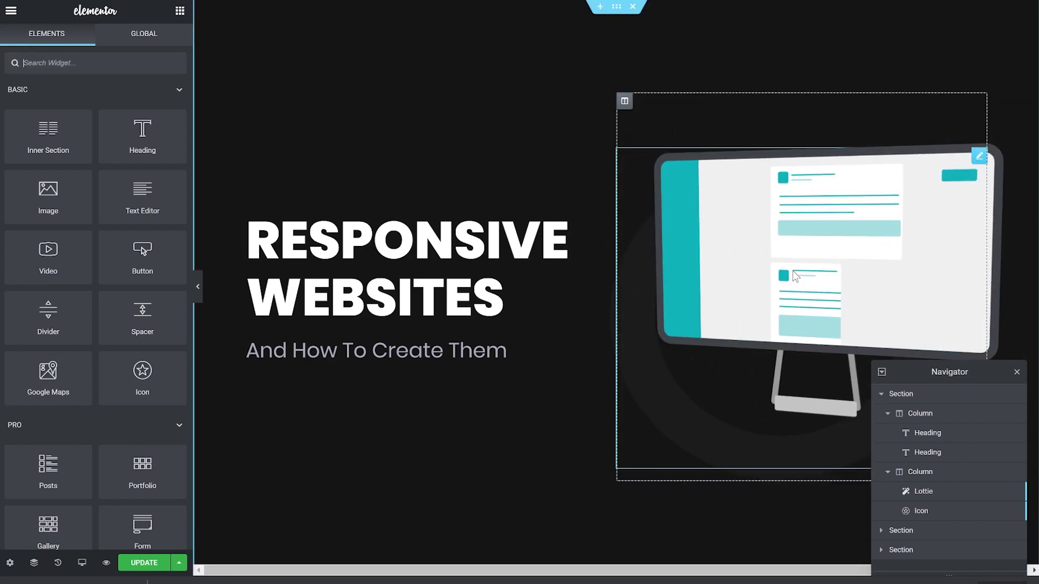
pyautogui.click(795, 277)
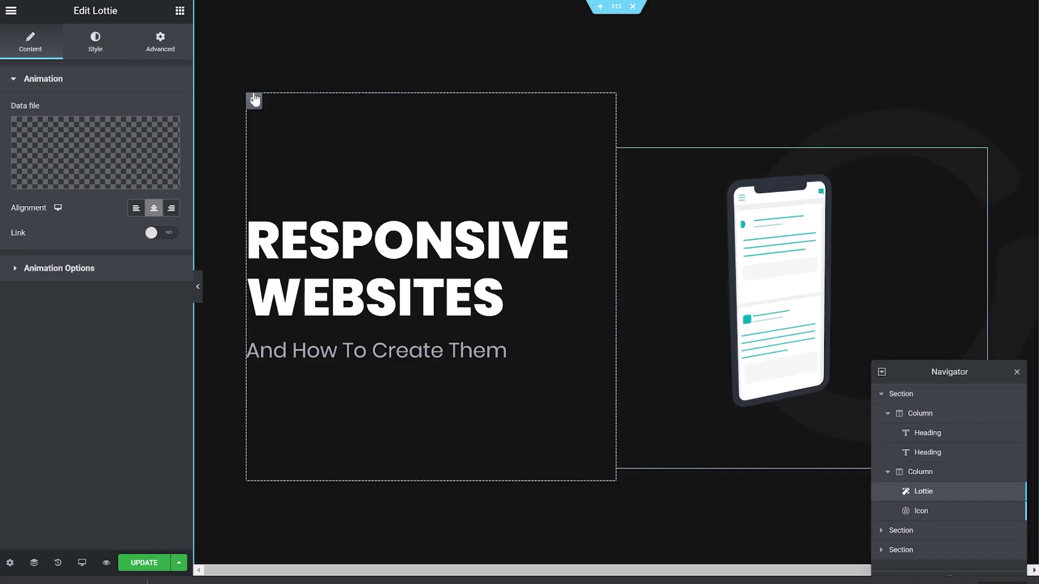
# - Enable Mouse Track and 3D Tilt under the device Lottie's Advanced > Motion Effects
pyautogui.click(161, 48)
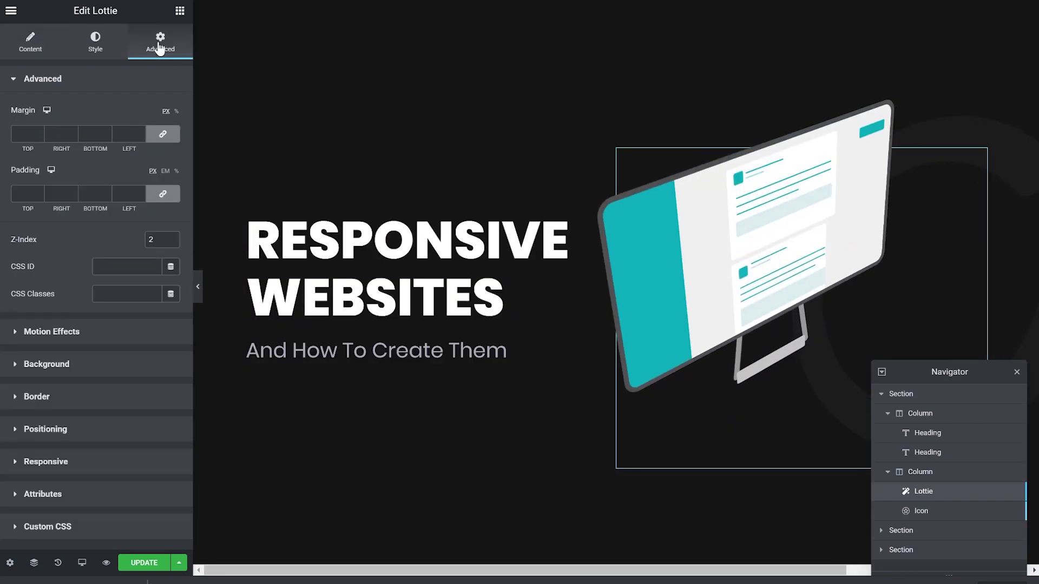
pyautogui.click(51, 331)
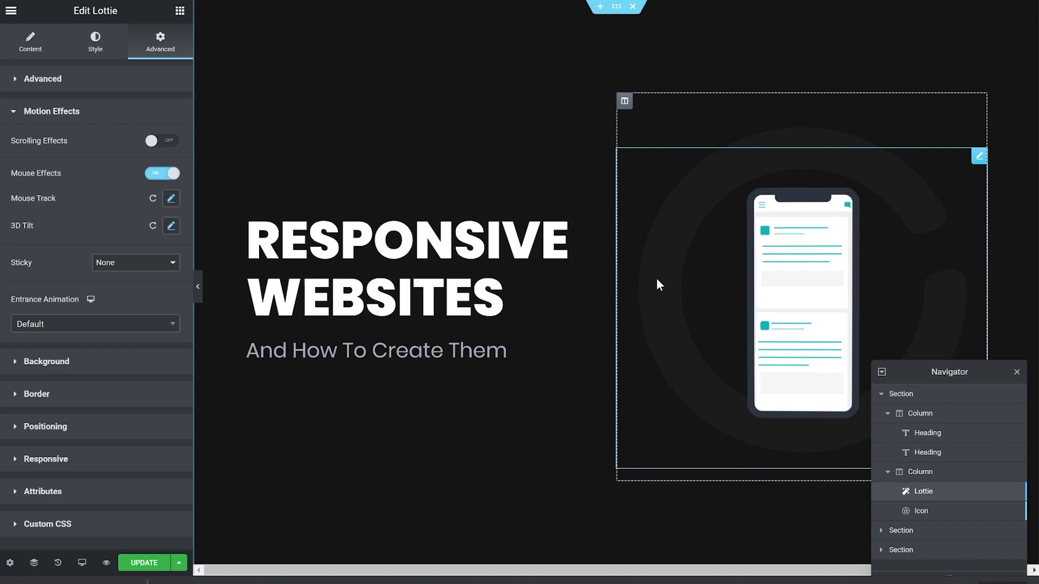
pyautogui.scroll(-2, 672, 273)
pyautogui.scroll(2, 703, 248)
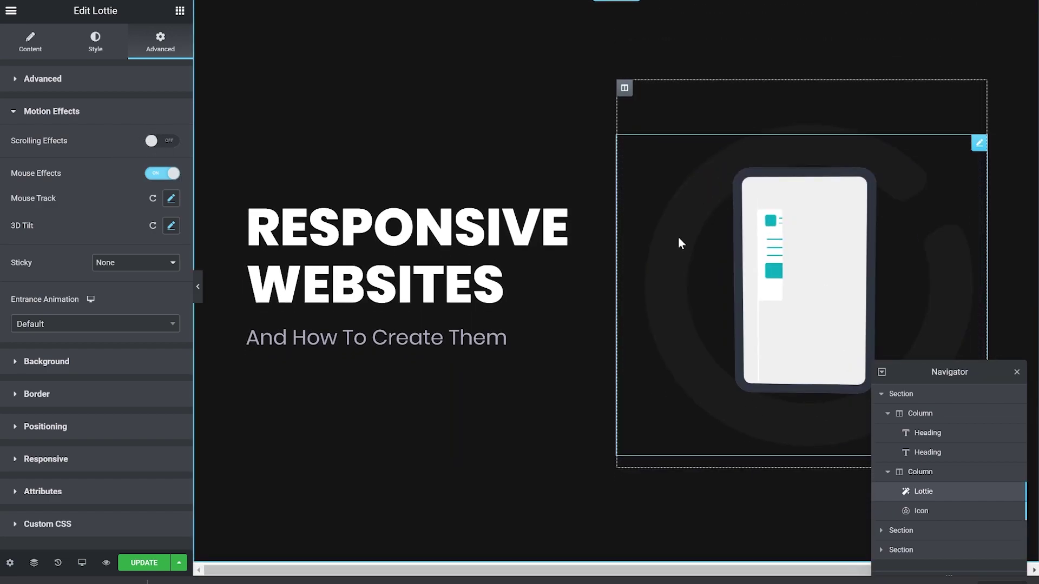
pyautogui.scroll(-2, 679, 241)
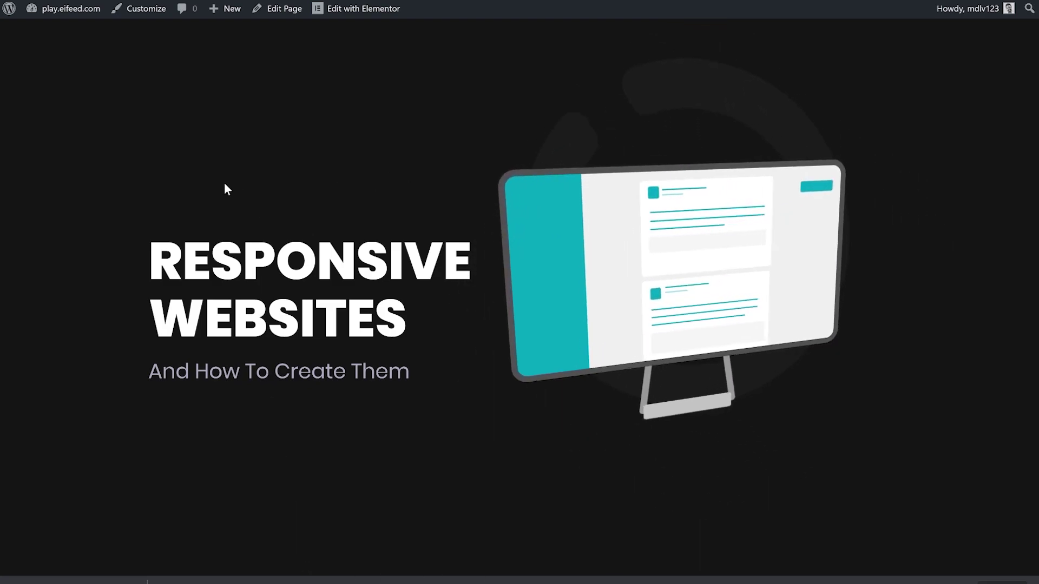
# - Scroll the front-end page down to the 'Our power is numbers' counters and back up
pyautogui.scroll(-2, 219, 189)
pyautogui.scroll(-3, 216, 191)
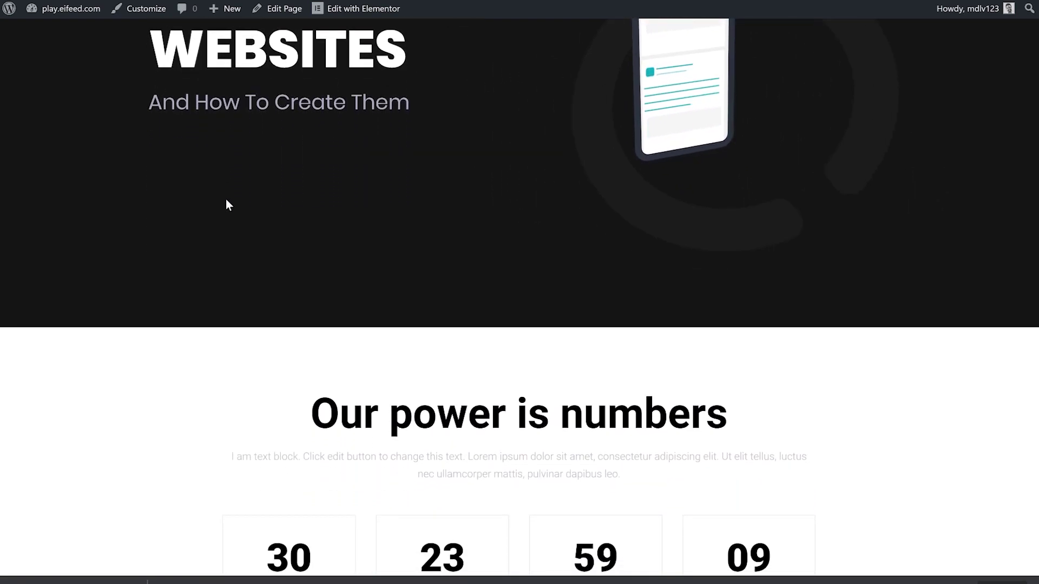
pyautogui.scroll(5, 226, 199)
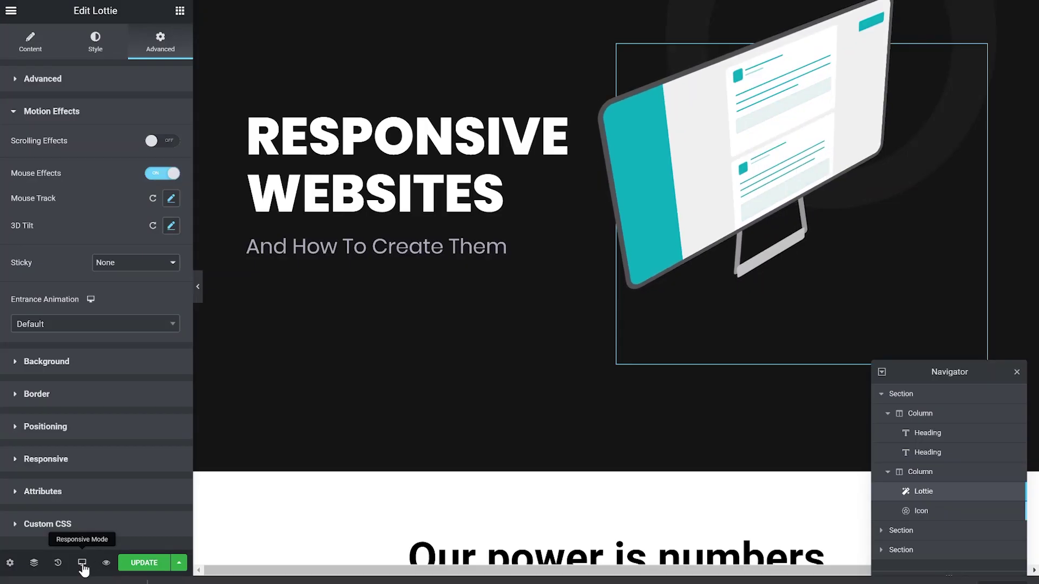
# - Preview the hero at Tablet and Mobile sizes, then switch back to Desktop
pyautogui.click(81, 563)
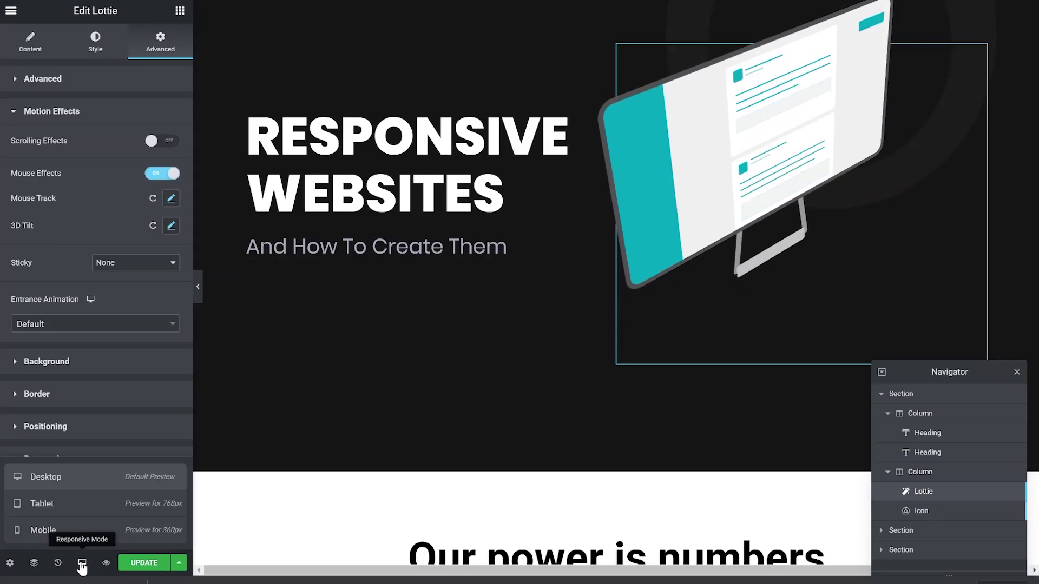
pyautogui.click(79, 508)
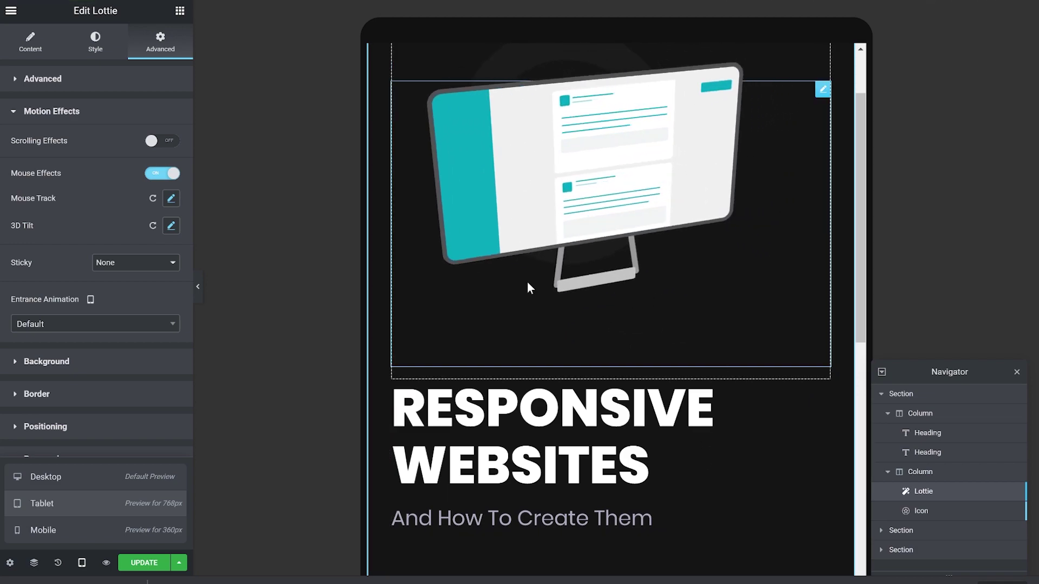
pyautogui.scroll(-2, 676, 441)
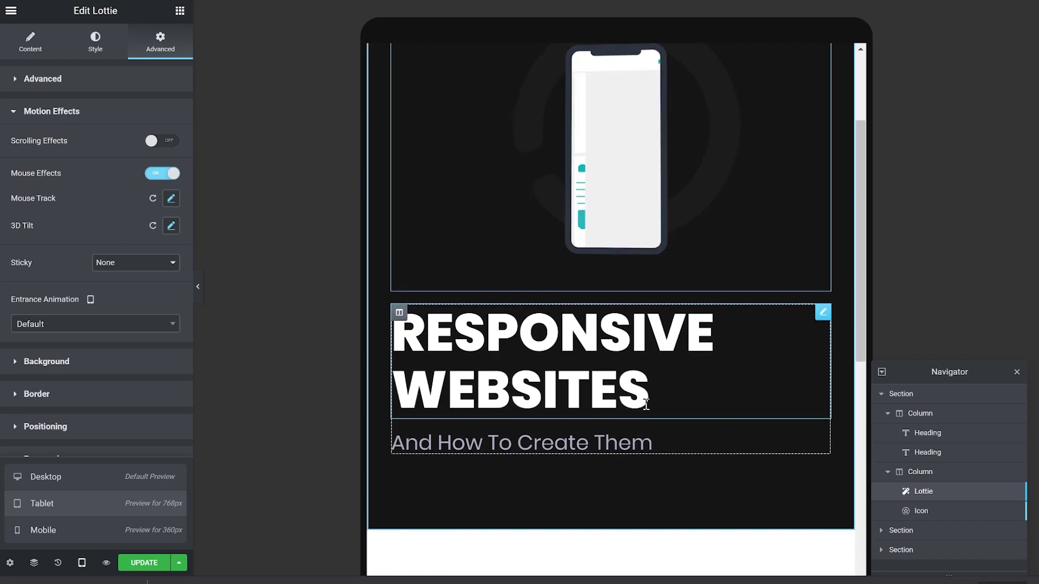
pyautogui.scroll(2, 660, 268)
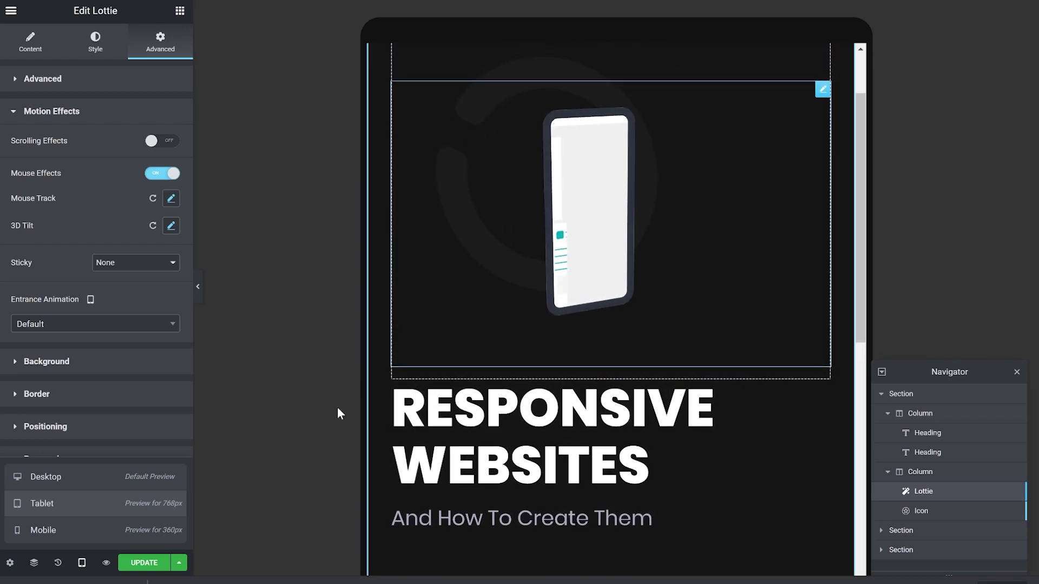
pyautogui.click(60, 536)
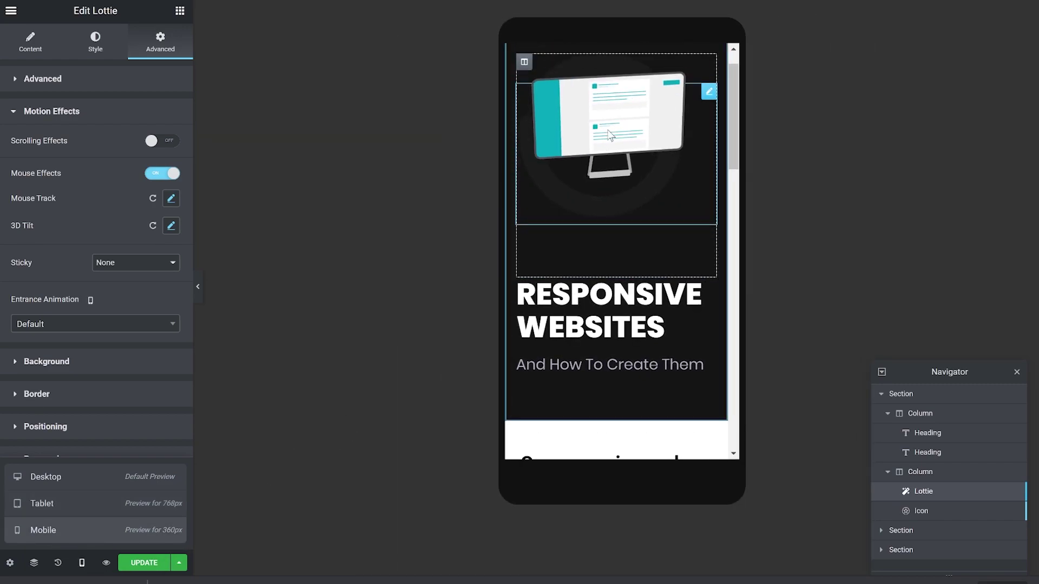
pyautogui.click(113, 490)
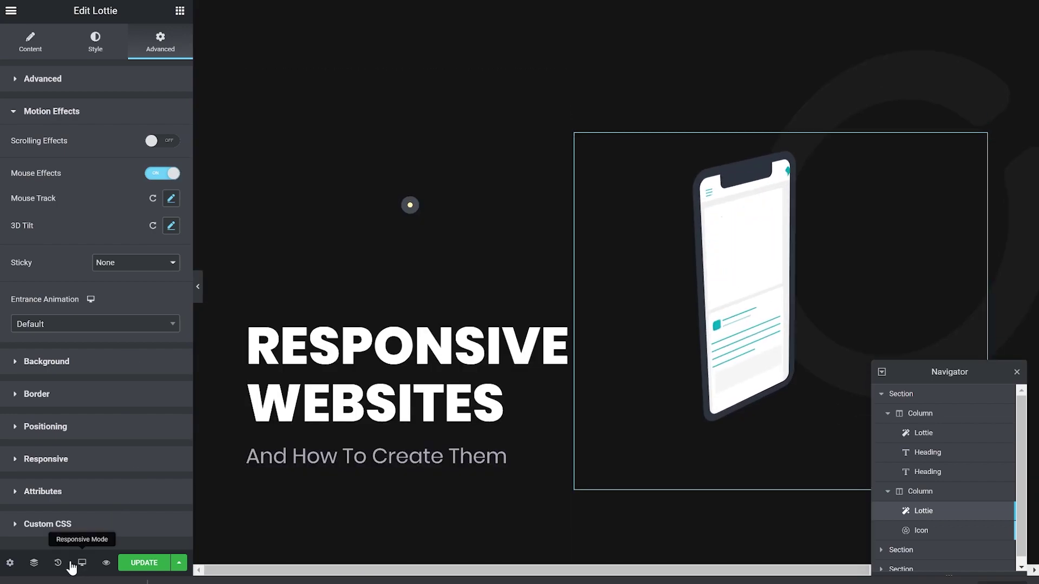
# - Launch the live page preview from the eye button at the bottom of the Elementor panel
pyautogui.click(106, 563)
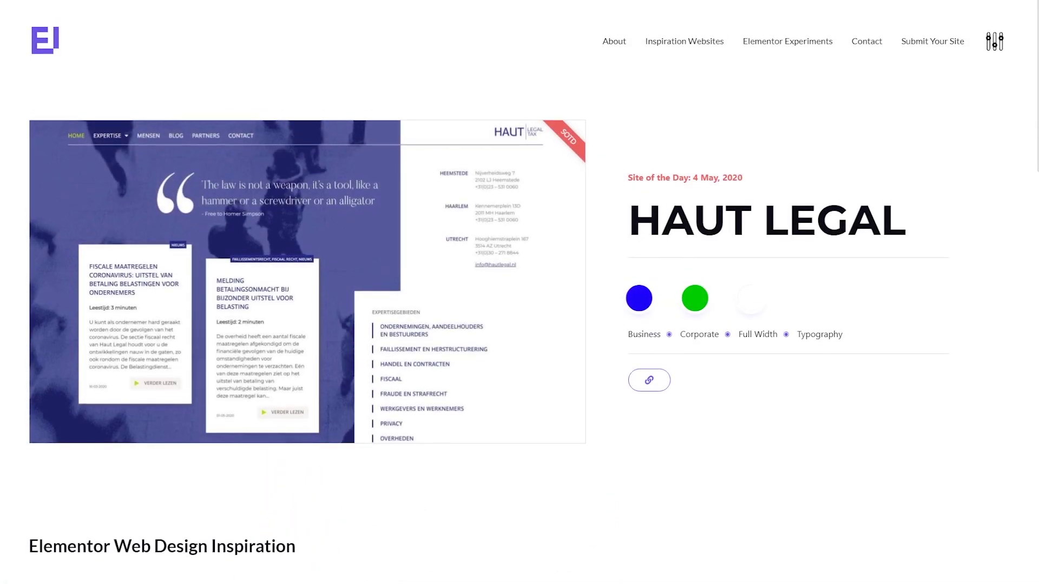
# - Scroll through the eifeed.com site list, return to the top, and filter by the black colour swatch
pyautogui.moveTo(307, 280)
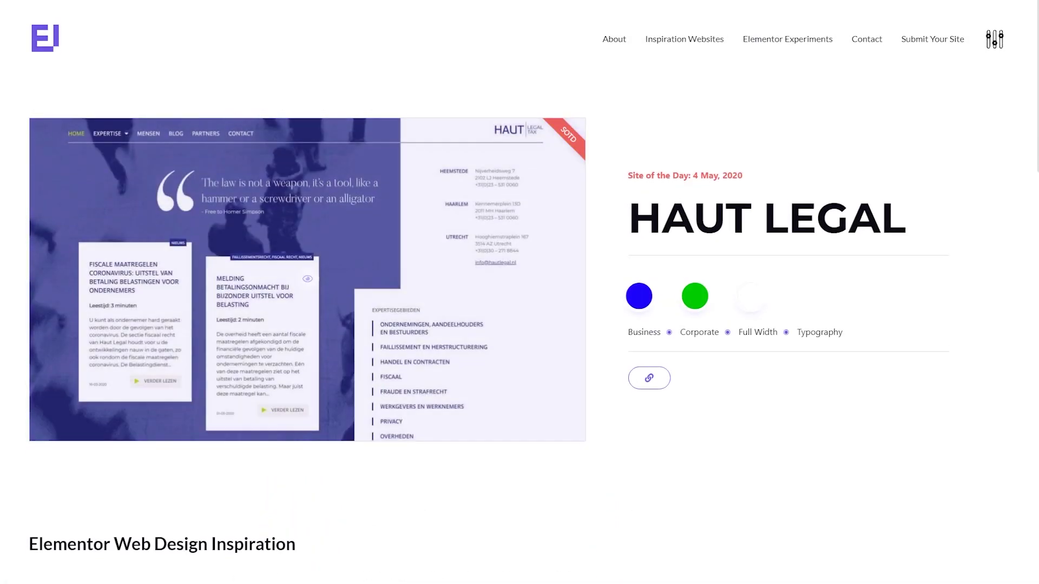
pyautogui.scroll(-5, 519, 292)
pyautogui.scroll(-7, 519, 292)
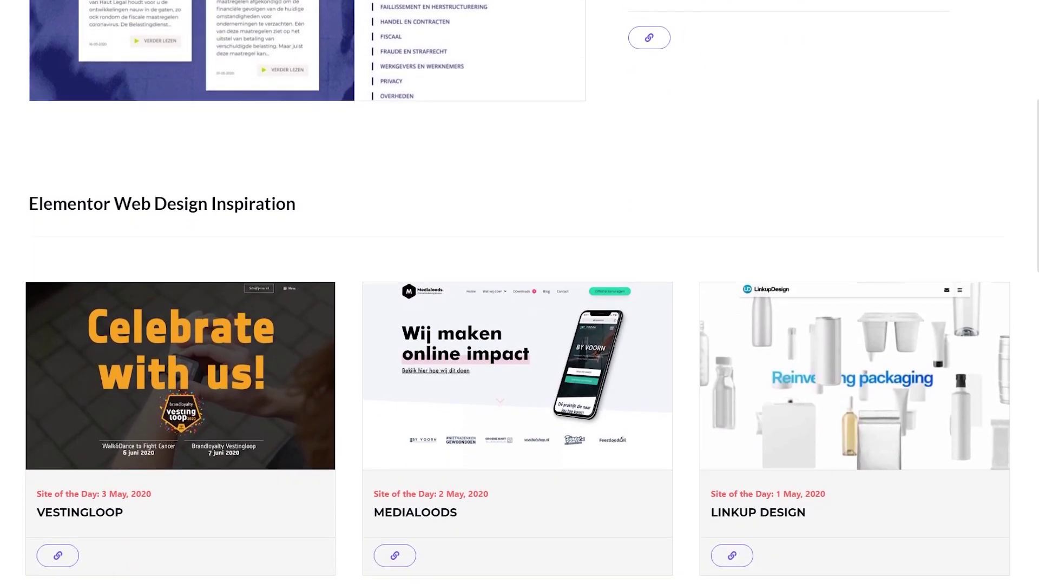
pyautogui.scroll(-8, 519, 292)
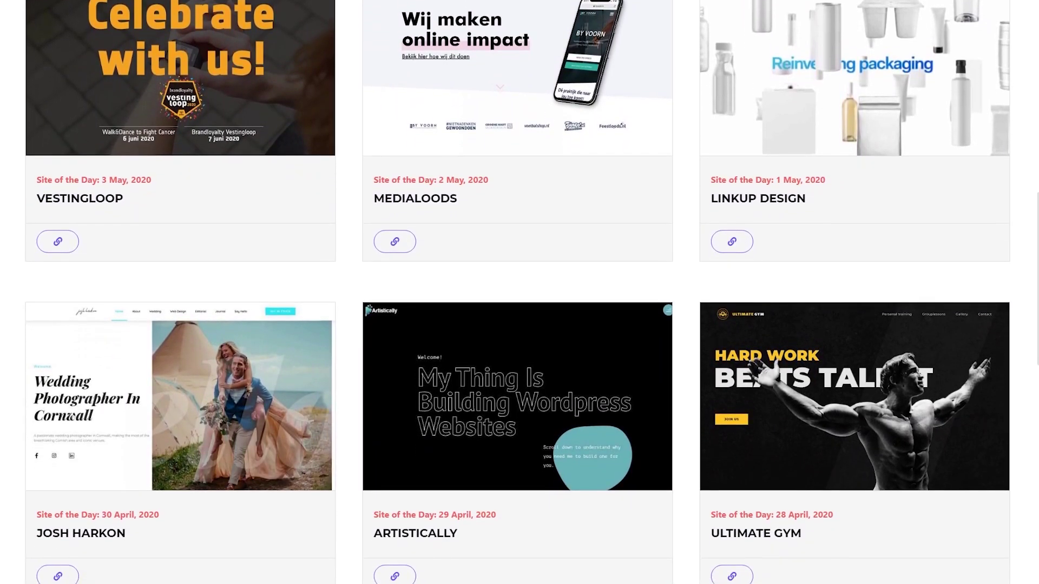
pyautogui.scroll(-7, 519, 292)
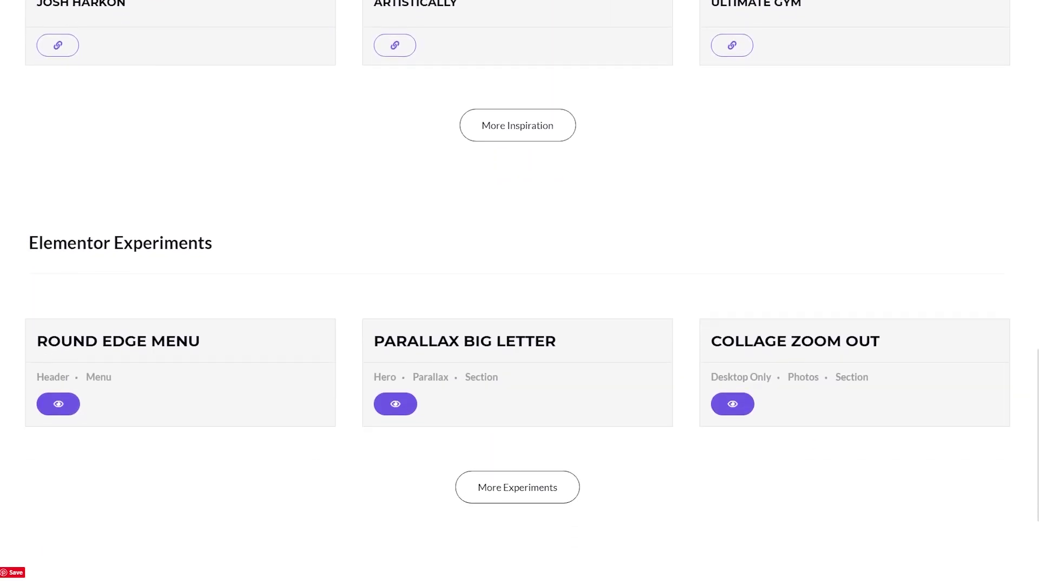
pyautogui.press('Home')
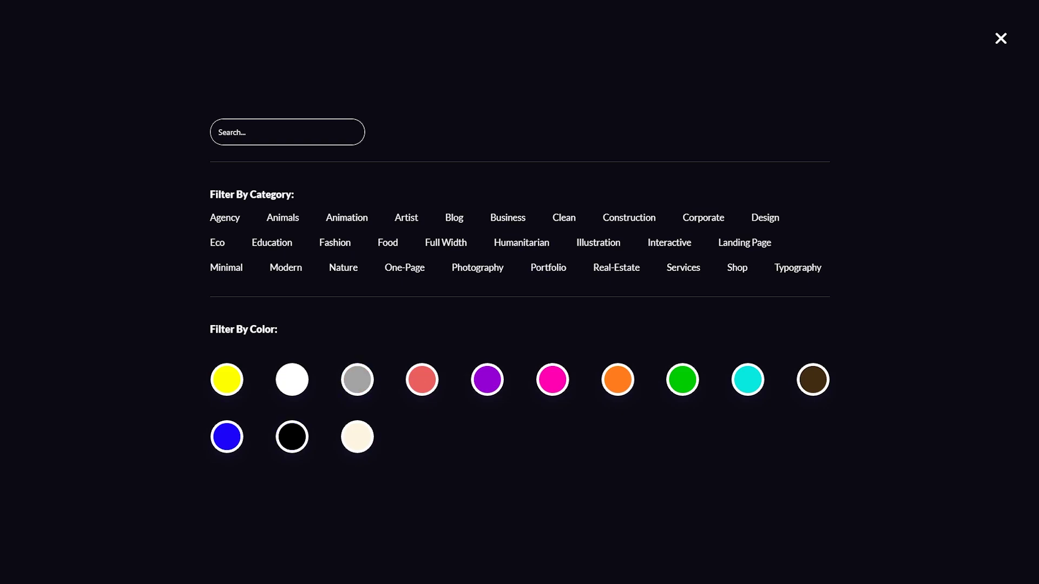
pyautogui.click(292, 436)
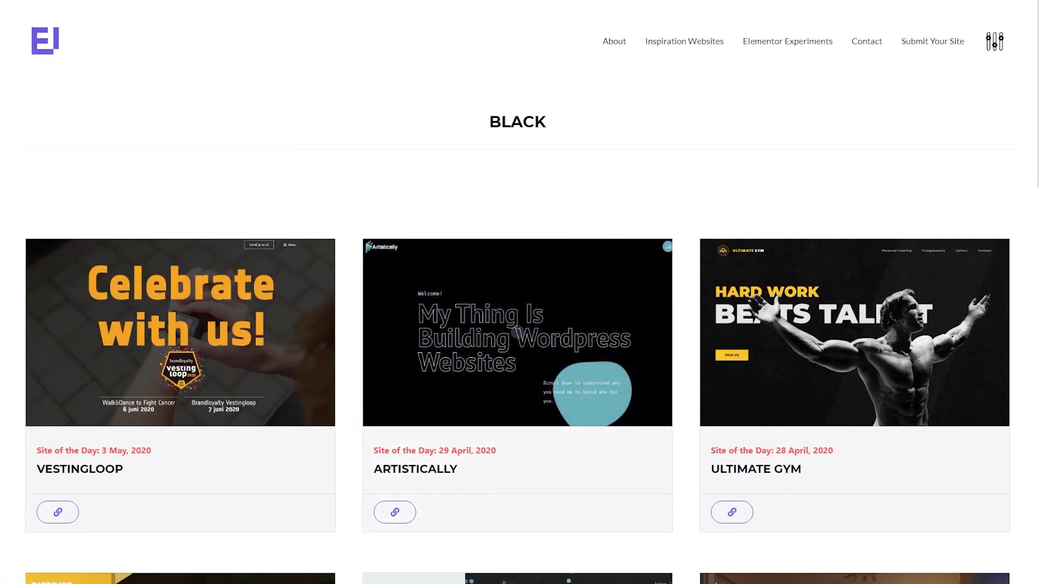